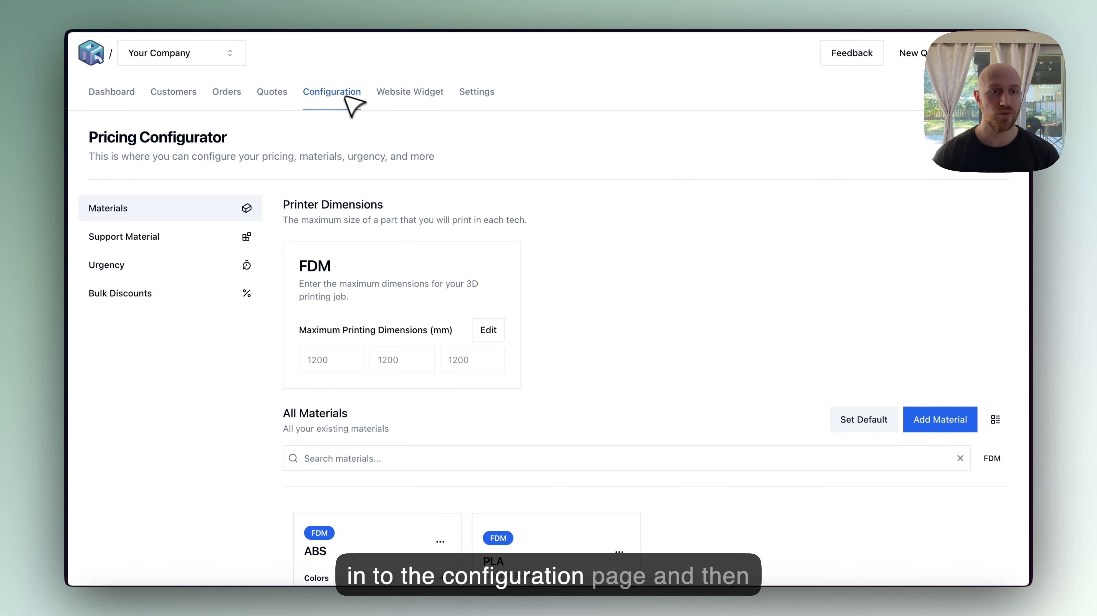
- Open the Urgency settings and start a new urgency option with the display name Standard
left_click(135, 260)
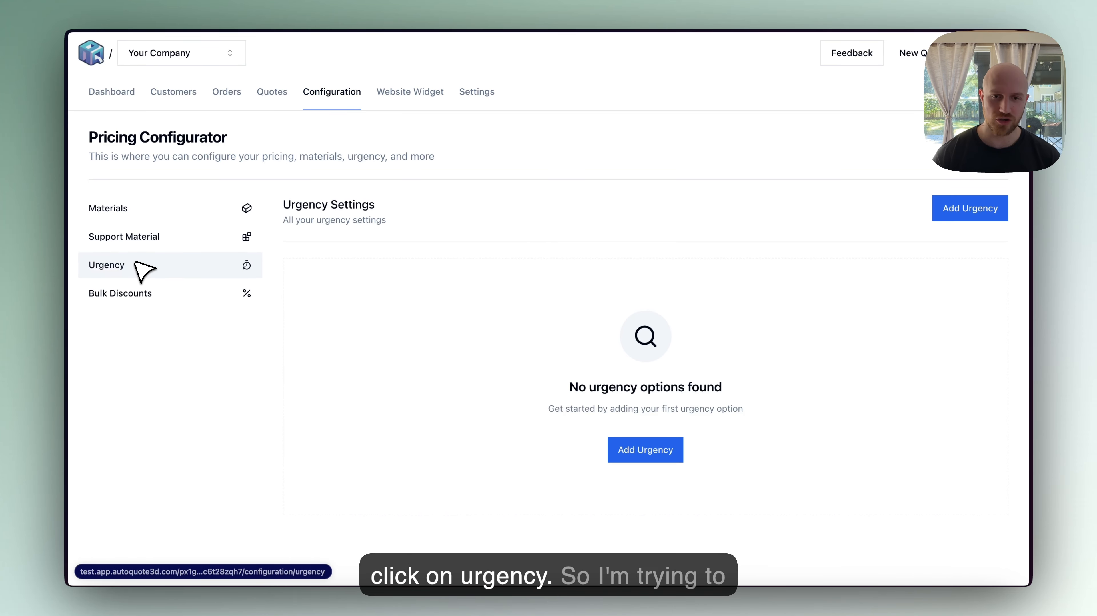
scroll(739, 331, "up", 1)
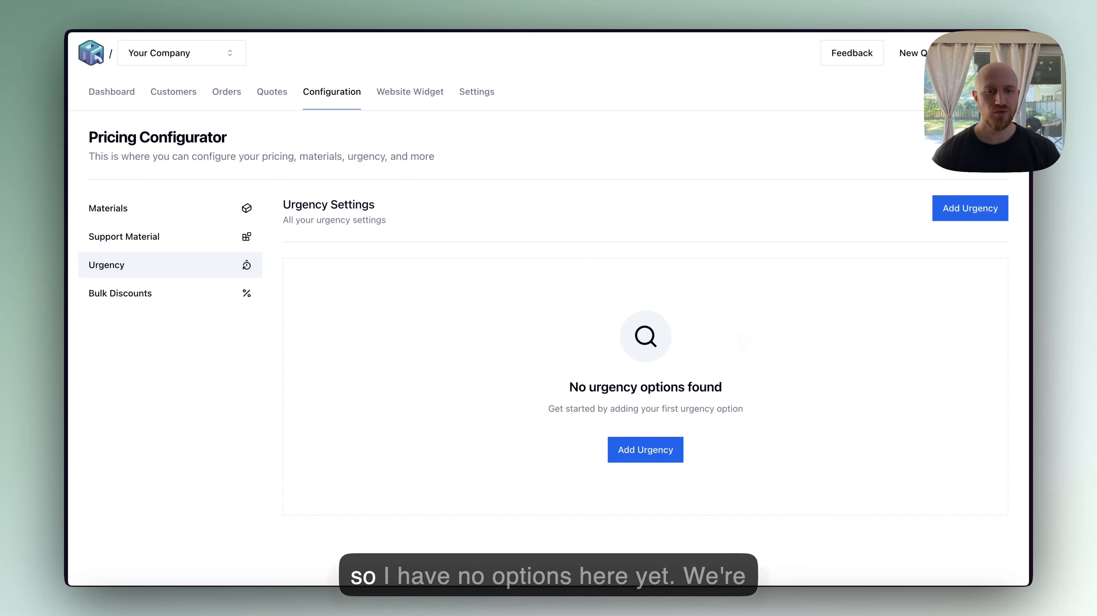
left_click(972, 218)
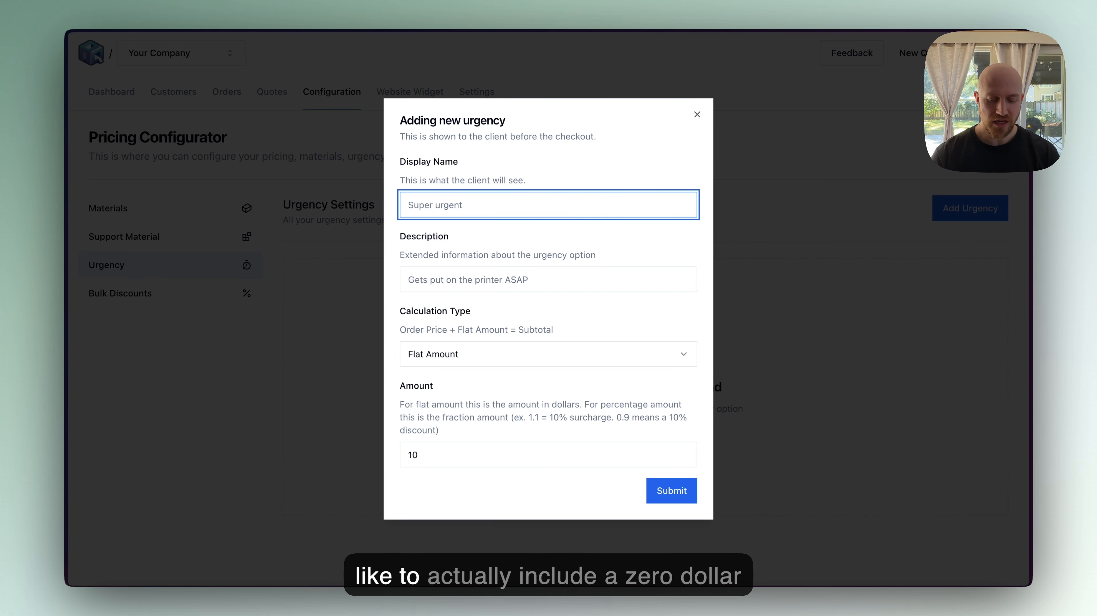
type("Standard")
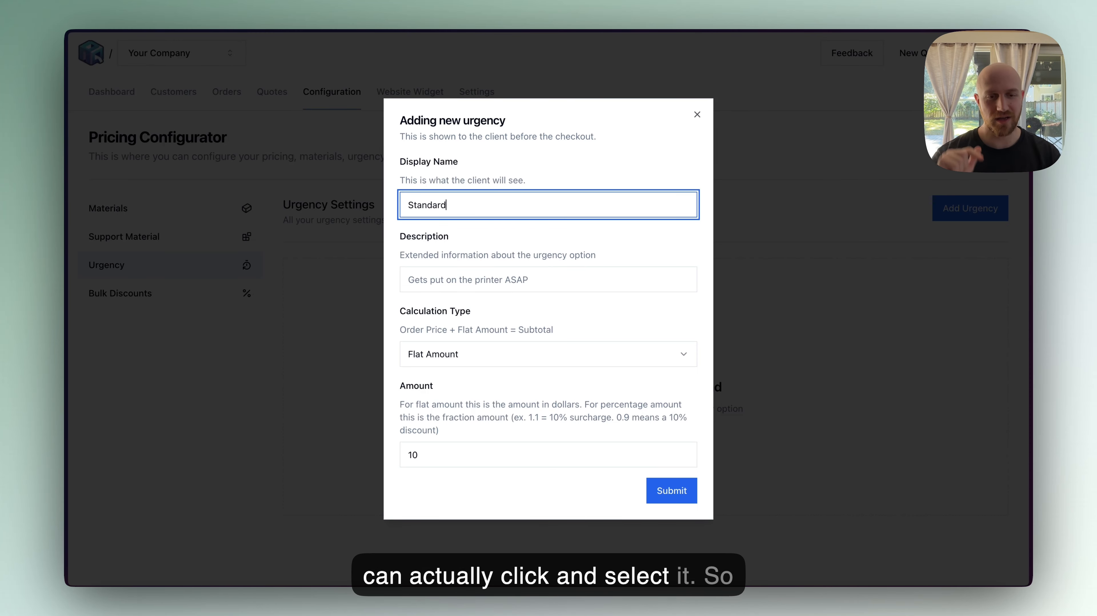
- Enter the description 1 - 5 business days for the Standard option
key("Tab")
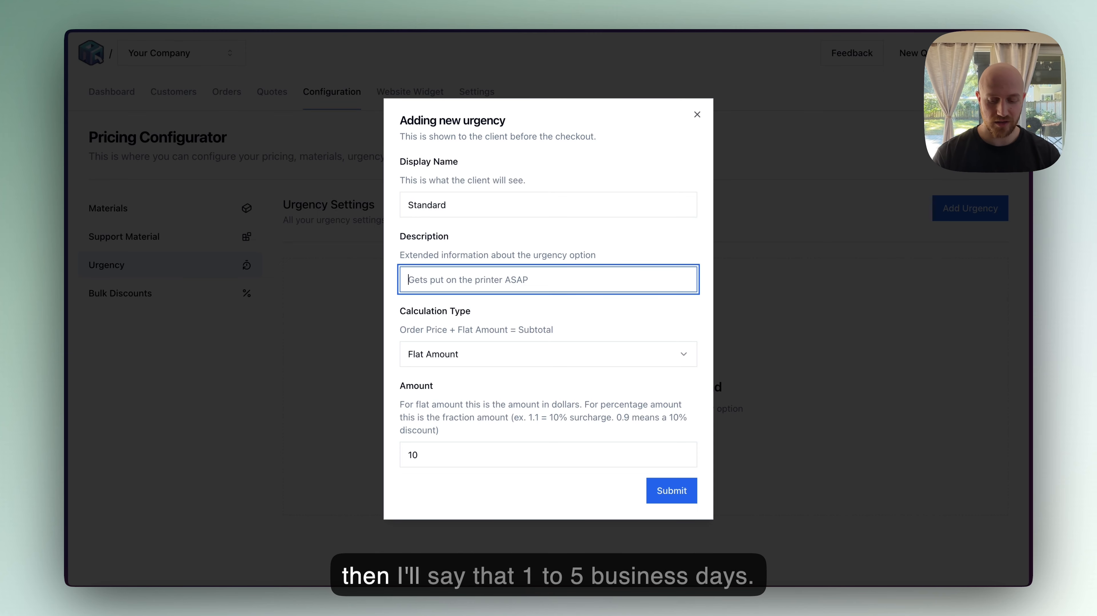
type("1 -5 business")
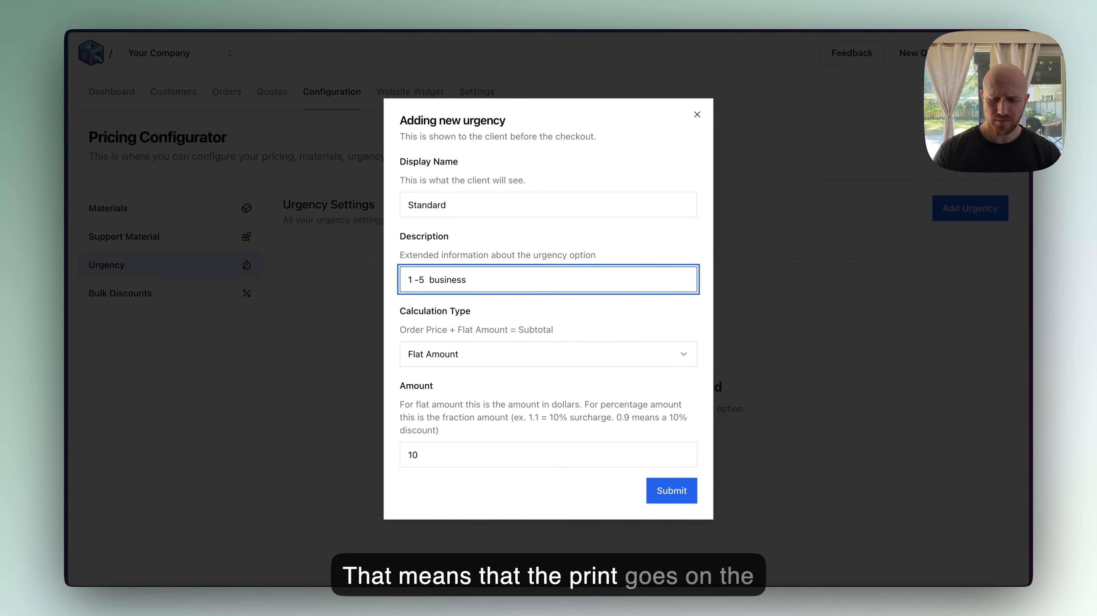
key("Left")
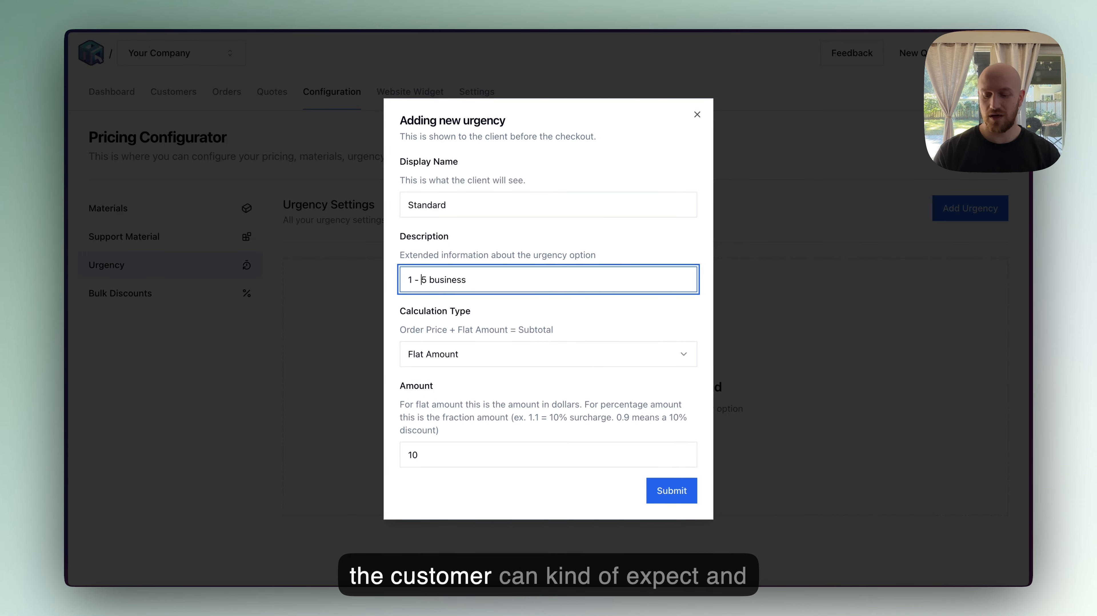
type("days")
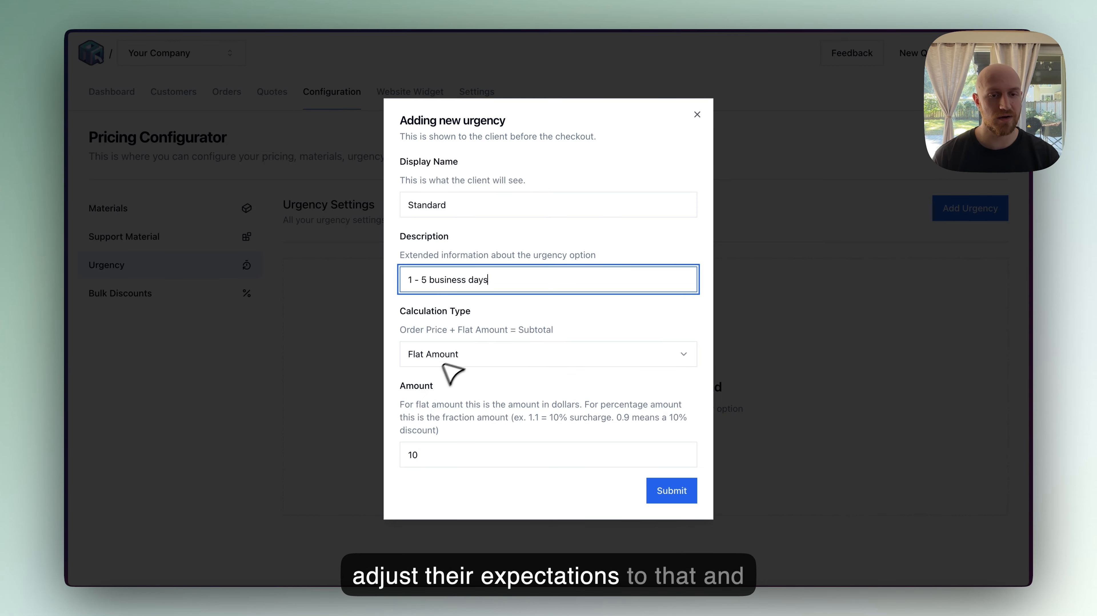
- Keep the Flat Amount calculation type, set the amount to 0, and submit the Standard option
left_click(457, 364)
left_click(451, 399)
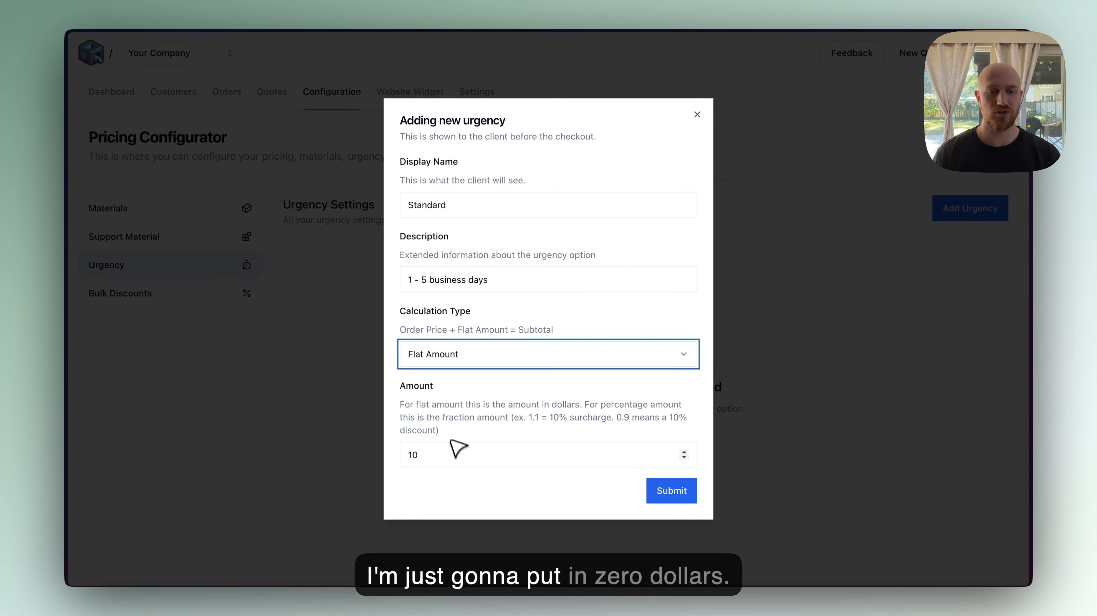
left_click(453, 449)
key("BackSpace")
key("BackSpace")
type("0")
left_click(671, 490)
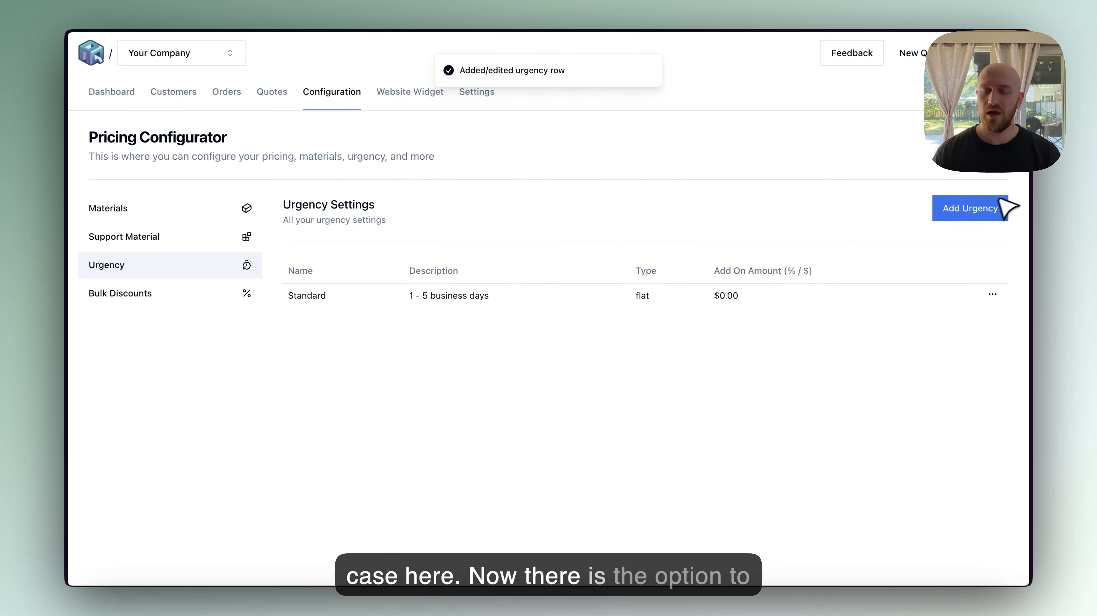
- Add a new urgency option named Rush with the description Goes on the printer in 0 - 1 business days
left_click(970, 208)
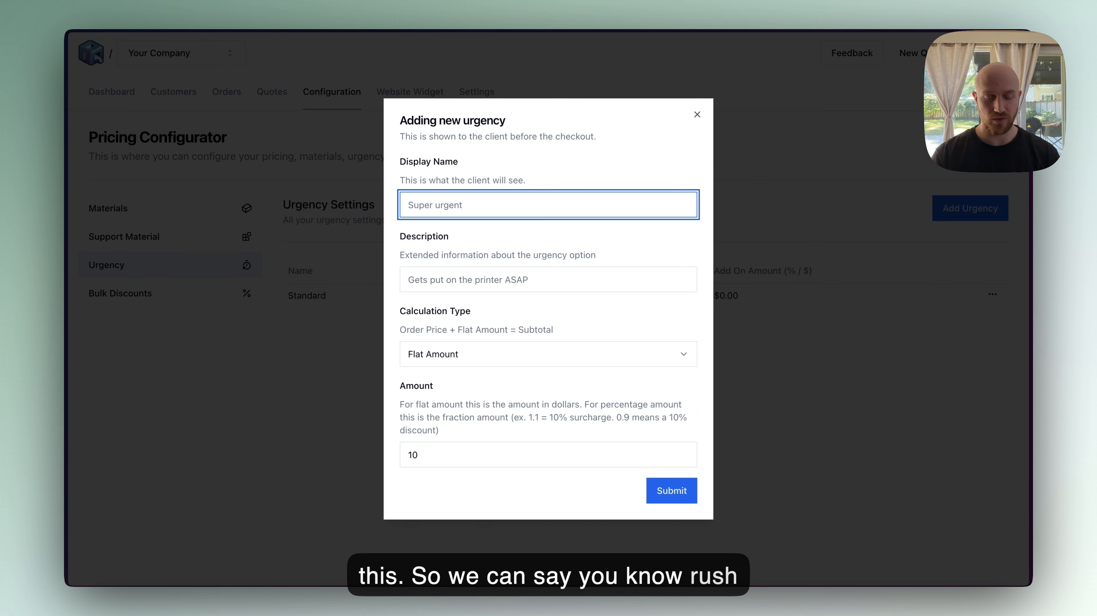
type("Rush")
key("Tab")
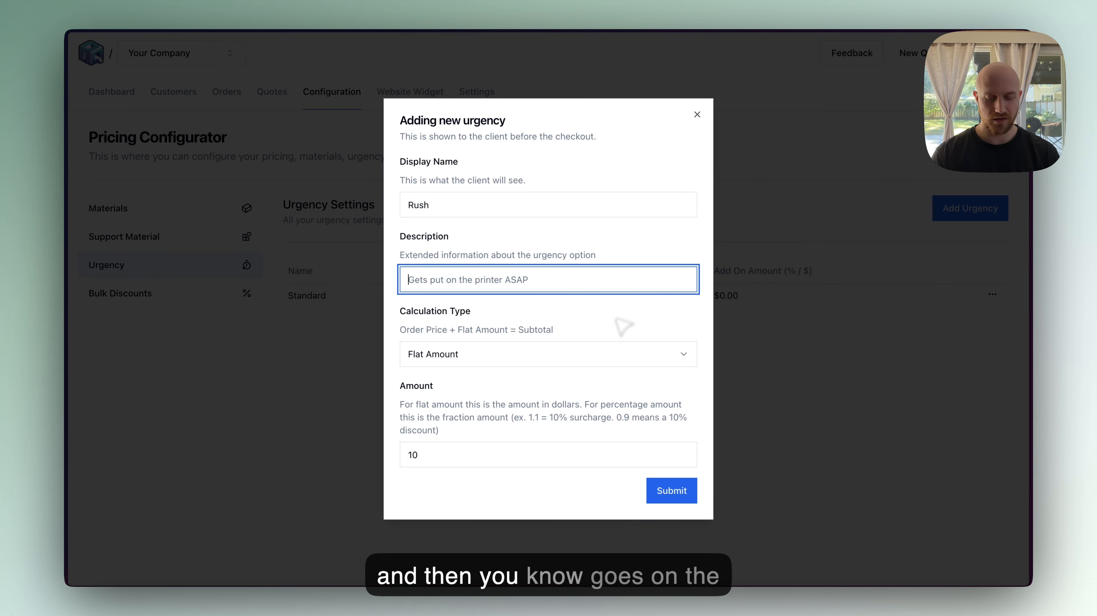
left_click(624, 327)
left_click(554, 289)
type("Goes ")
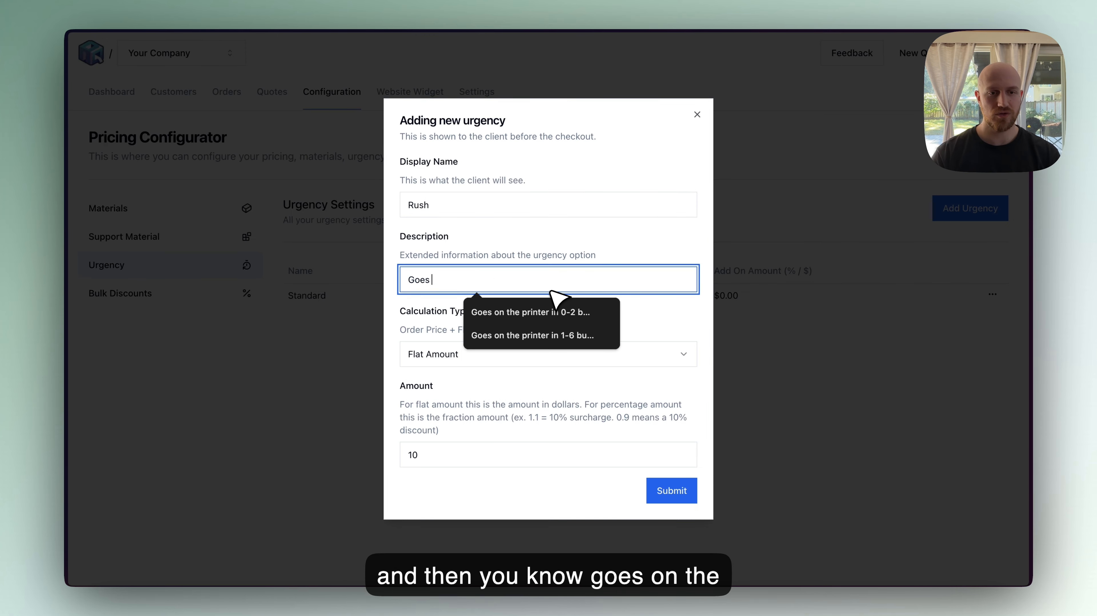
type("on the printer in")
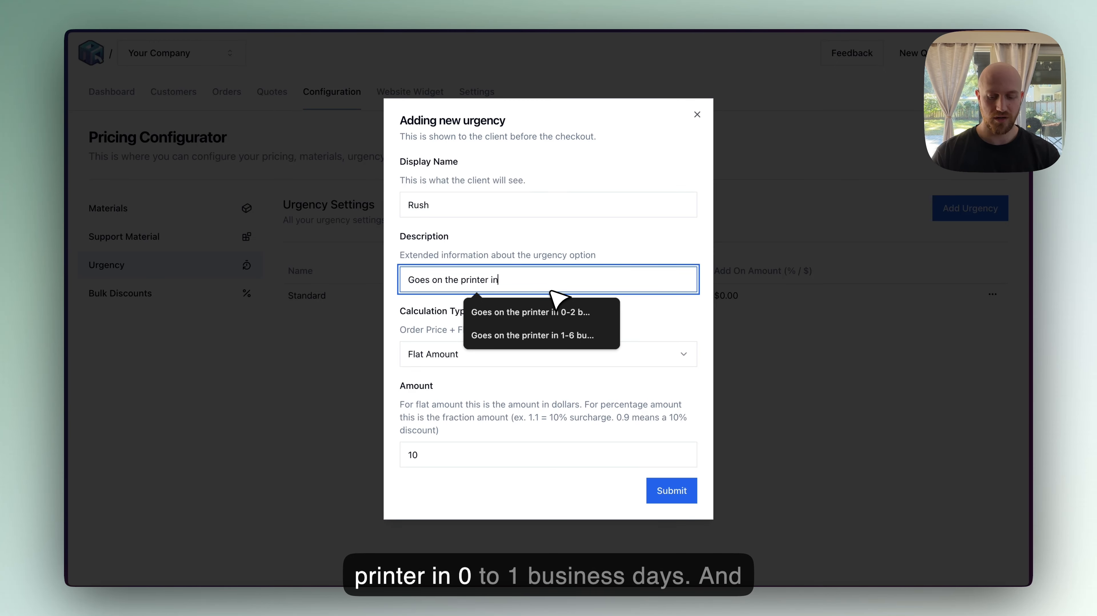
type(" 0 - 1 busine")
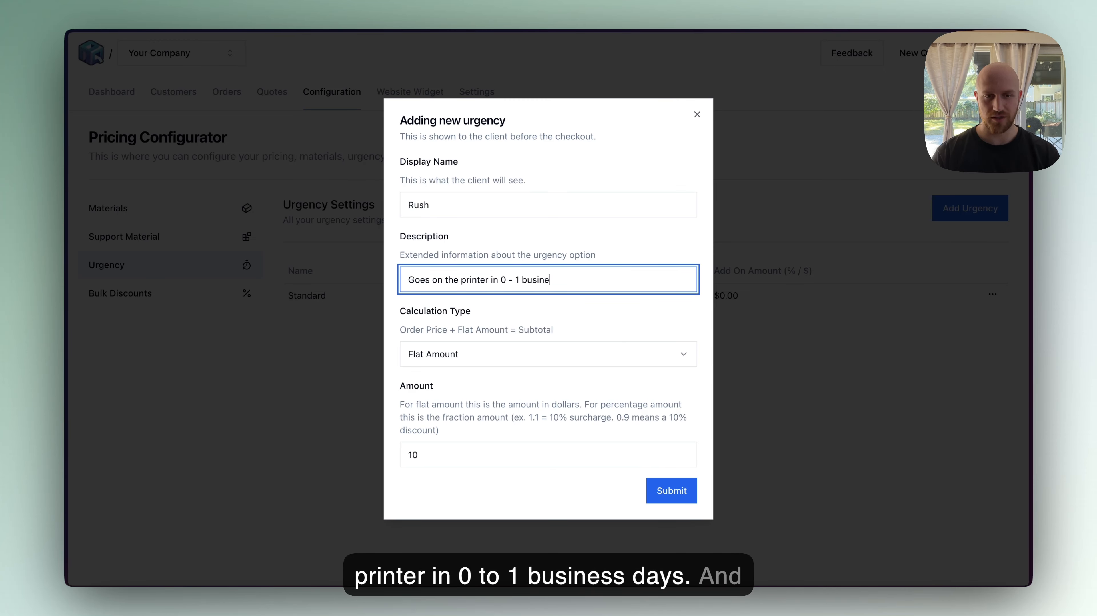
type("ss days")
- Set the Rush option's calculation type to Percentage with an amount of 1.4 and submit it
left_click(503, 351)
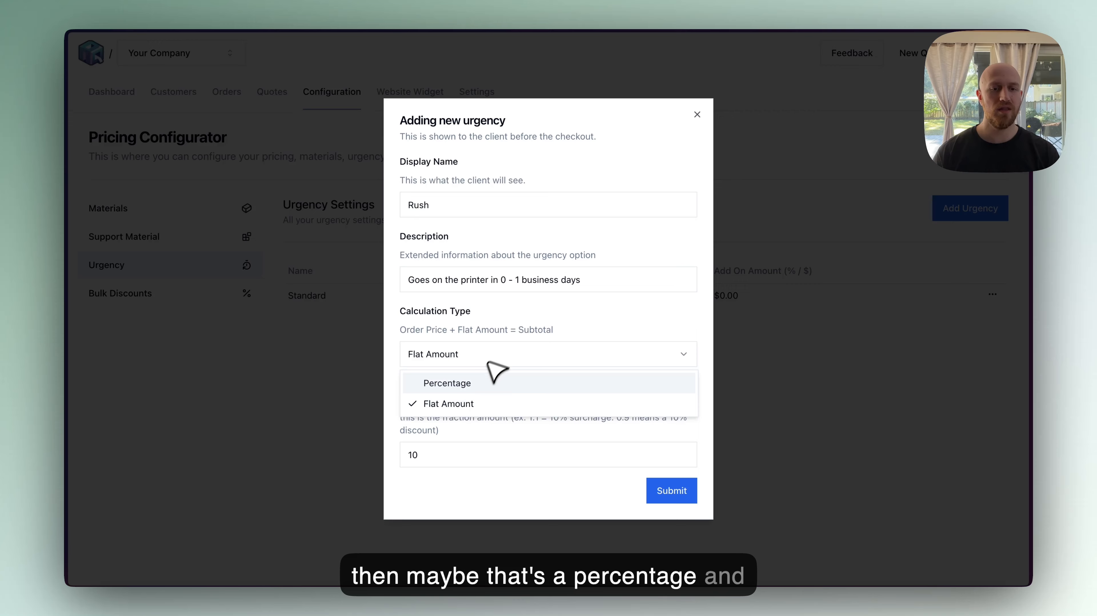
left_click(474, 382)
double_click(477, 453)
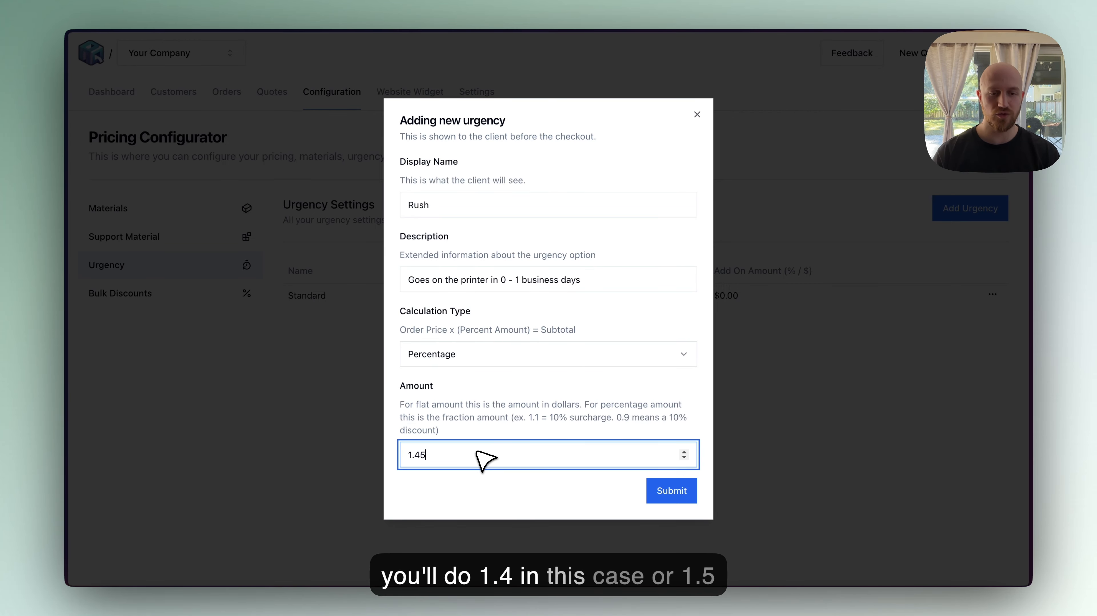
type("1.45")
key("BackSpace")
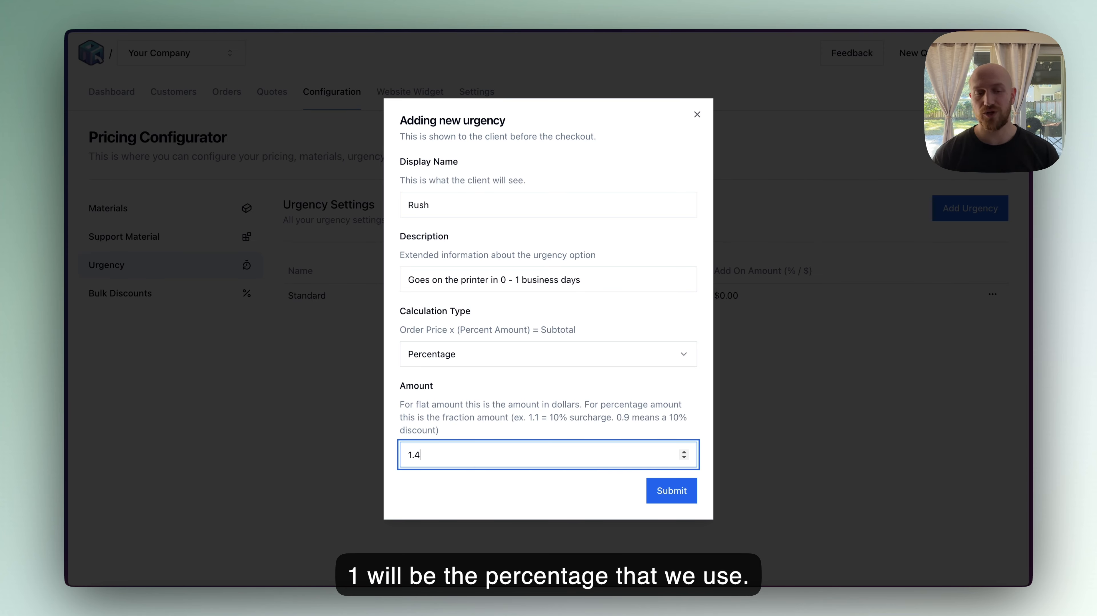
left_click(678, 492)
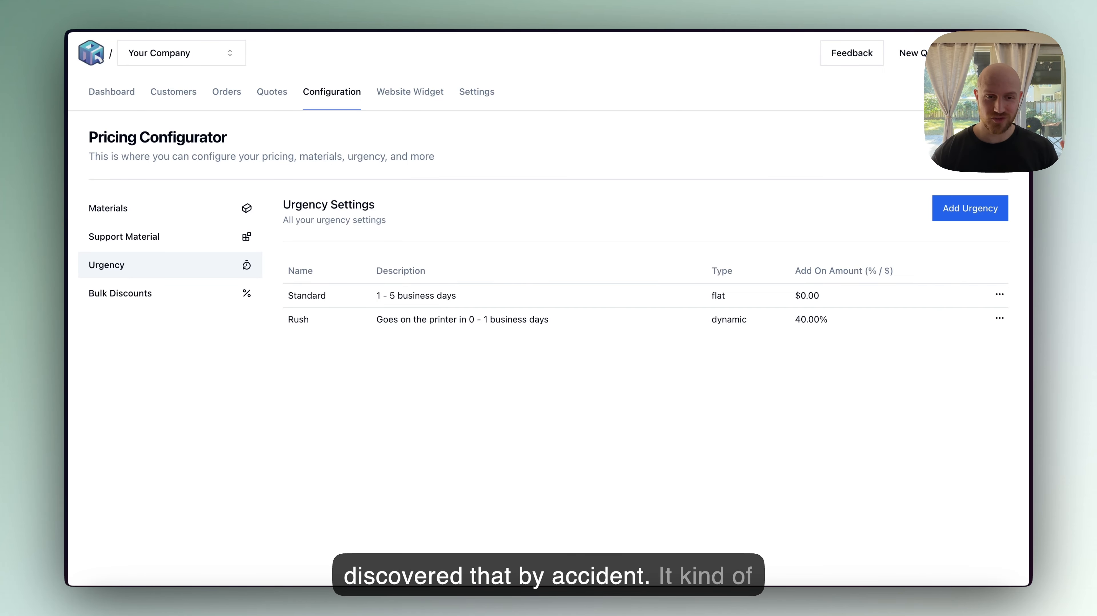
- Add a new urgency option named No Rush with the description 3 - 12 business days
left_click(959, 219)
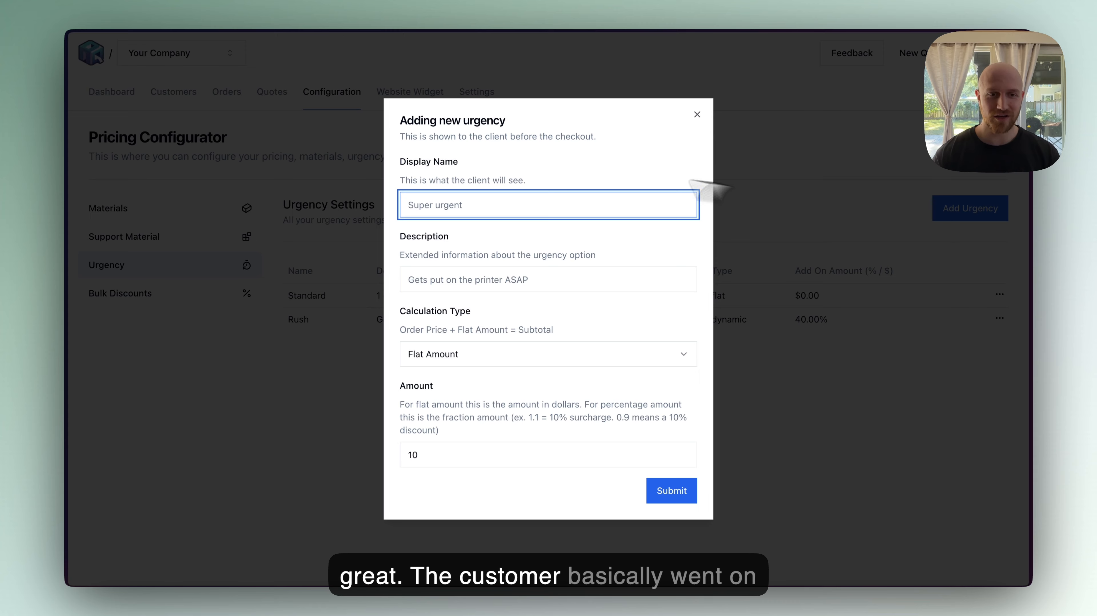
type("No Rush")
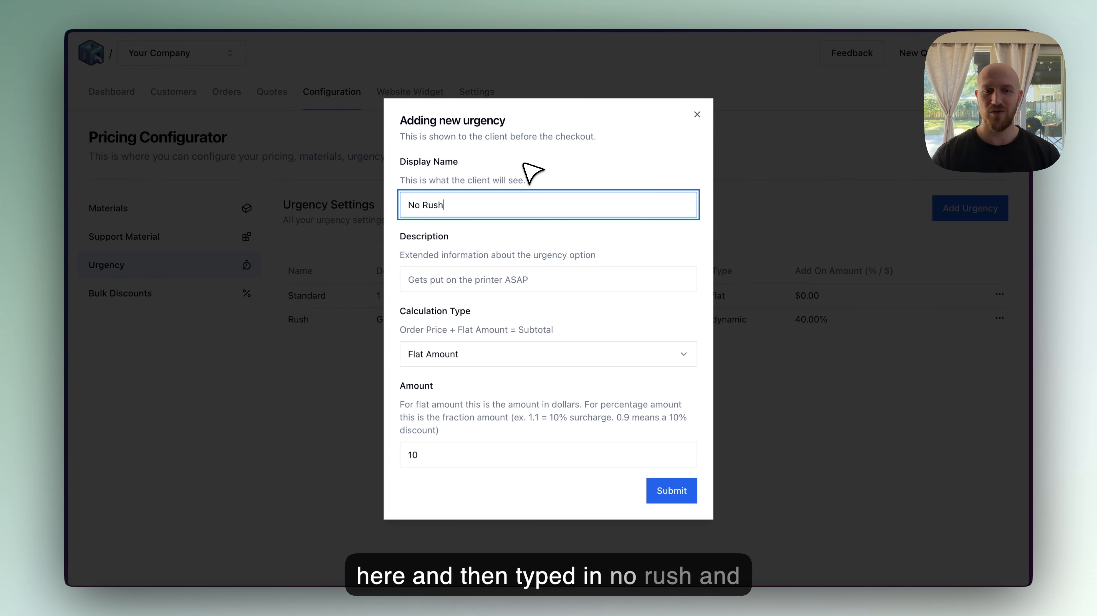
key("Tab")
type("3 ")
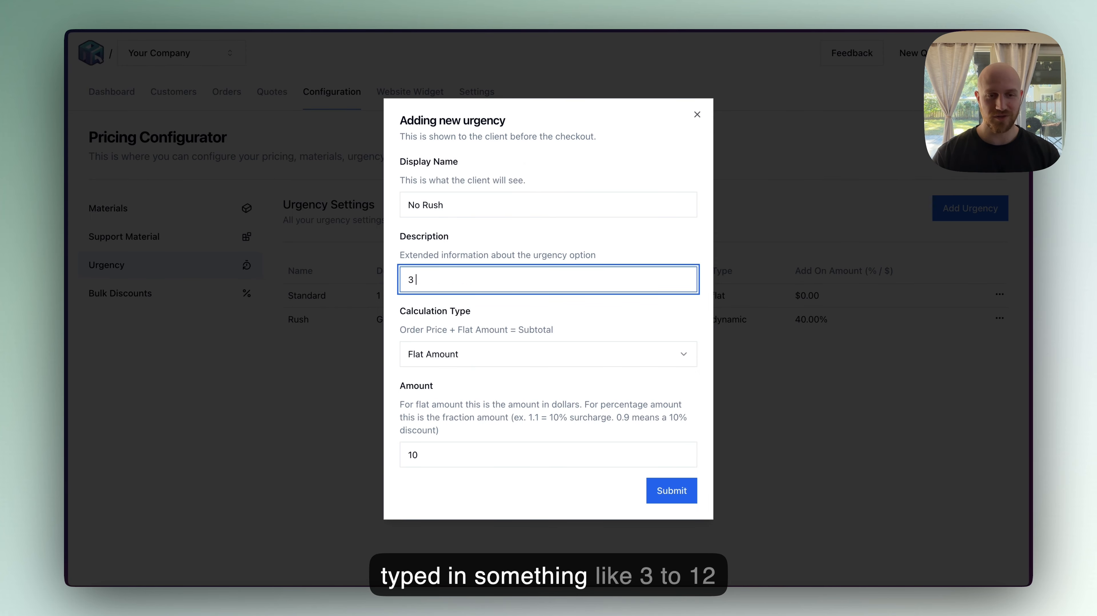
type("- 12")
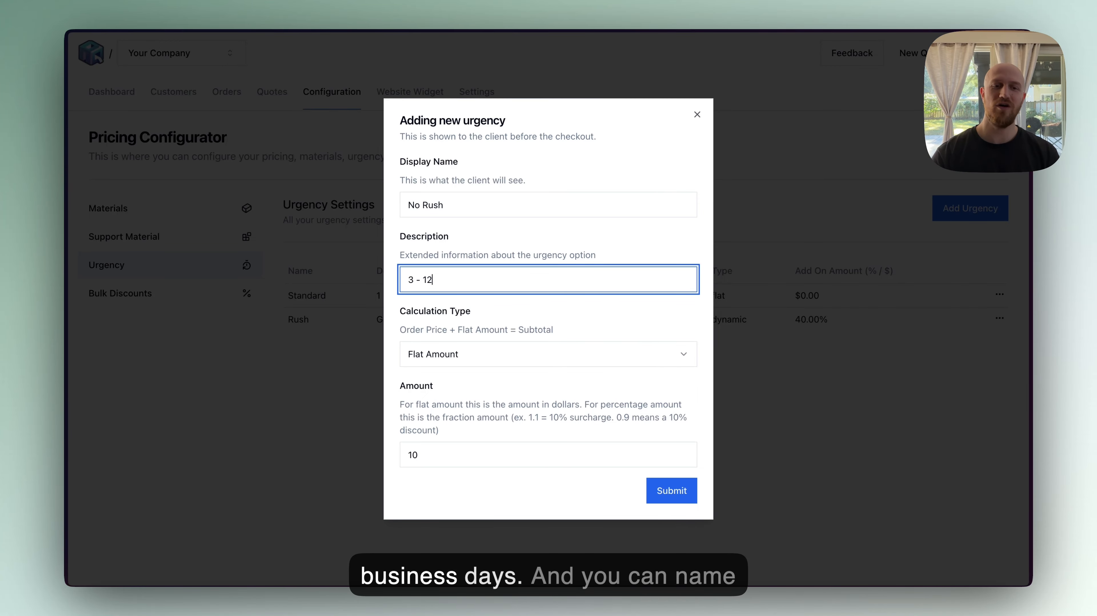
type(" business days")
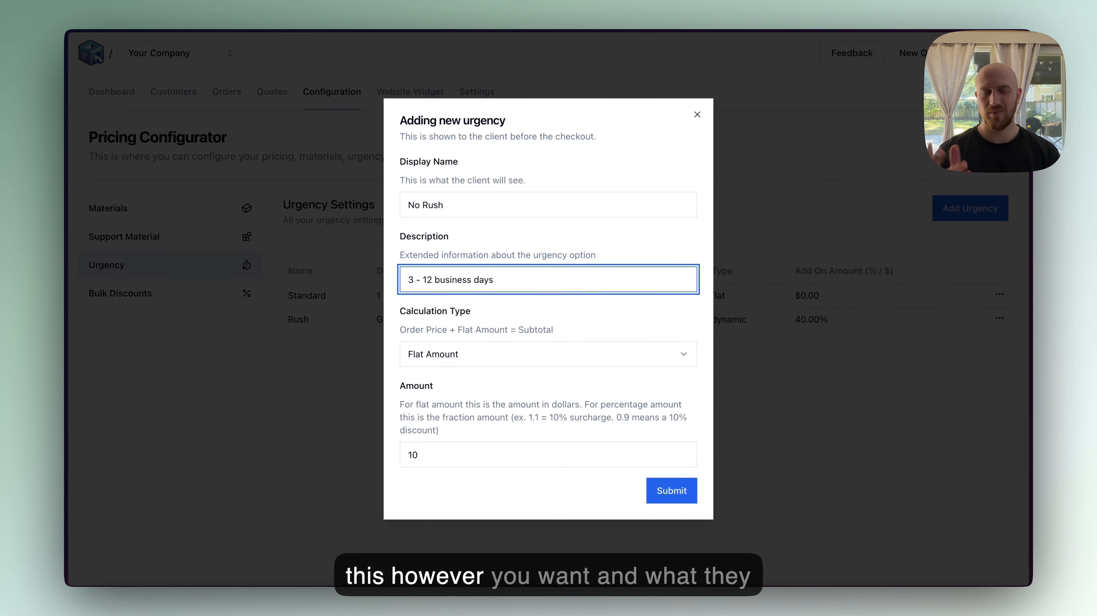
- Set the No Rush option's calculation type to Percentage with an amount of 0.5 and submit it
key("Tab")
key("space")
key("Up")
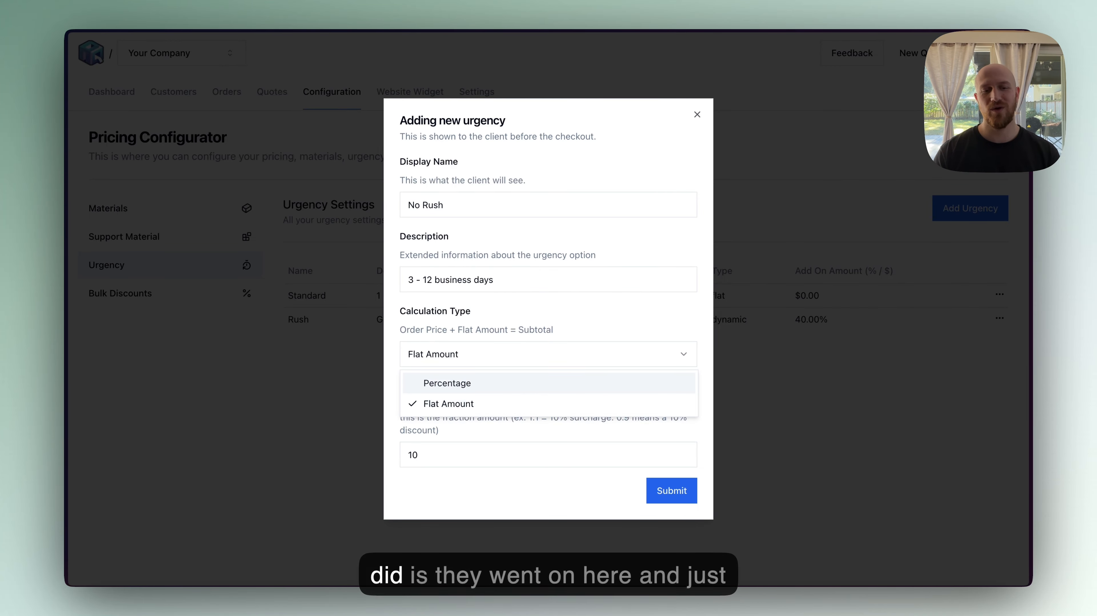
key("Return")
key("Tab")
type("0.")
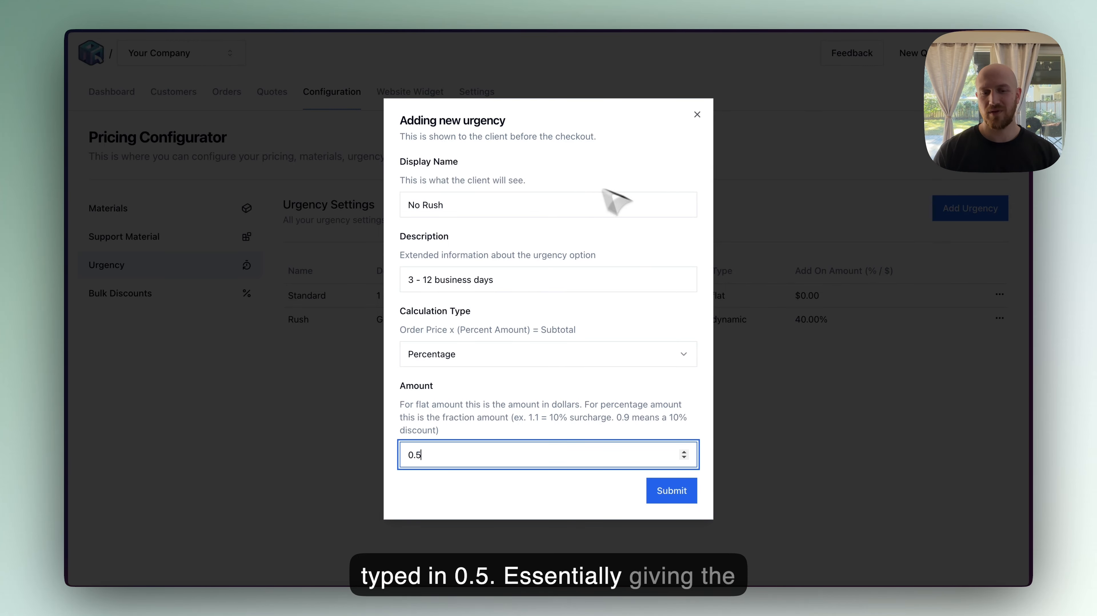
left_click(675, 495)
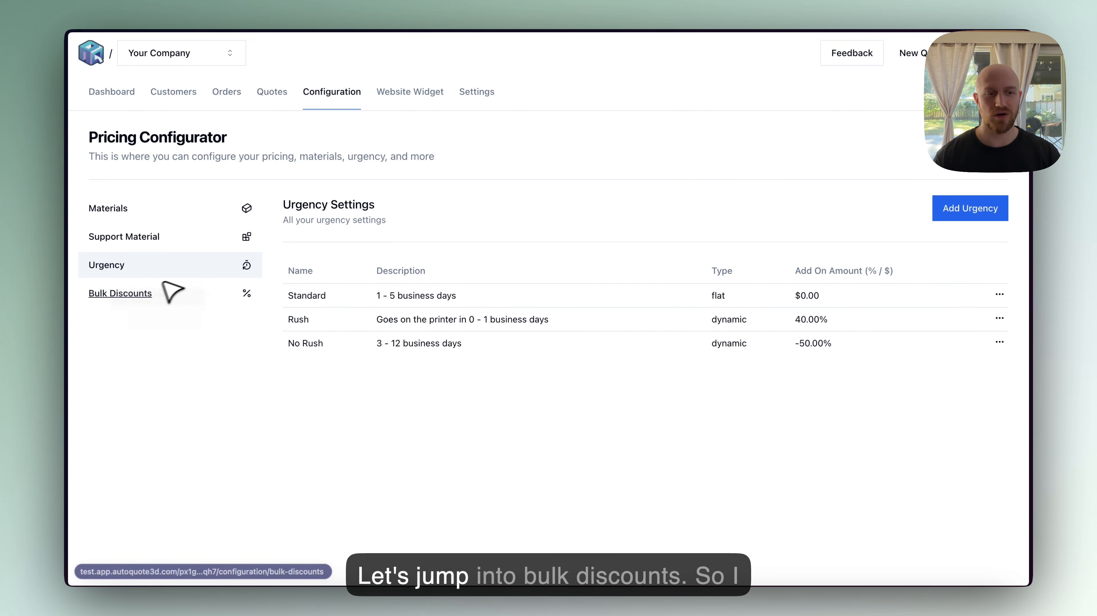
- Open Bulk Discounts and delete the existing FDM bulk discount
left_click(154, 285)
scroll(517, 319, "down", 1)
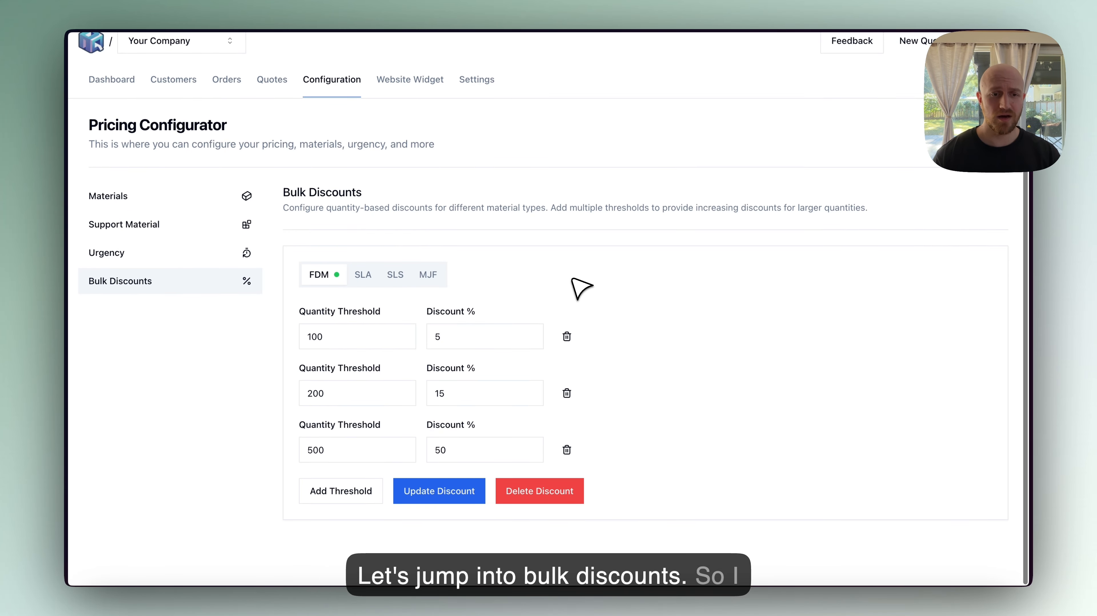
left_click(535, 492)
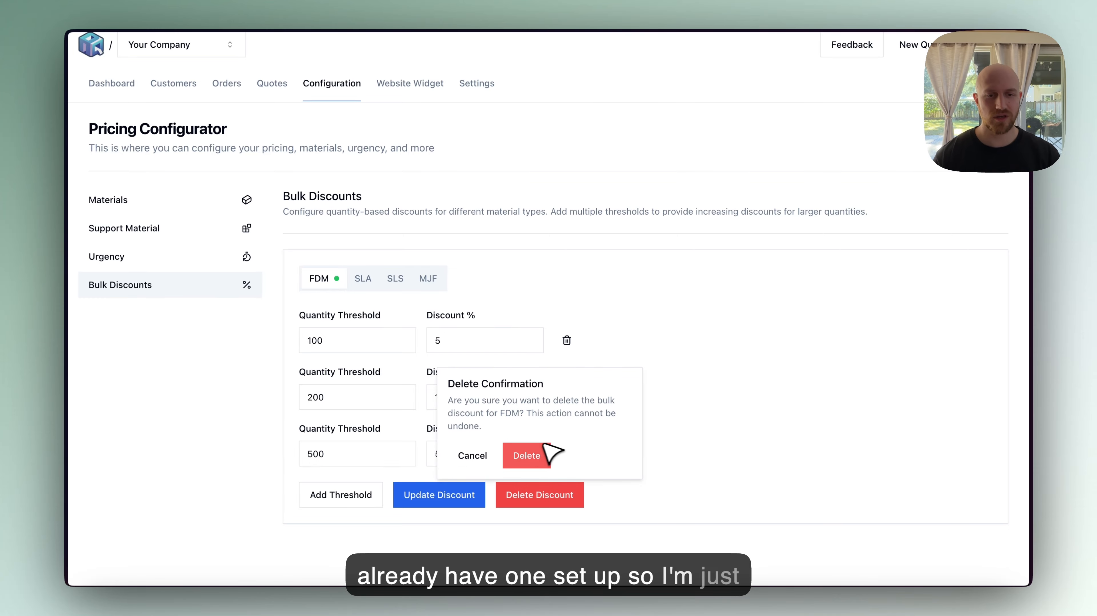
left_click(529, 451)
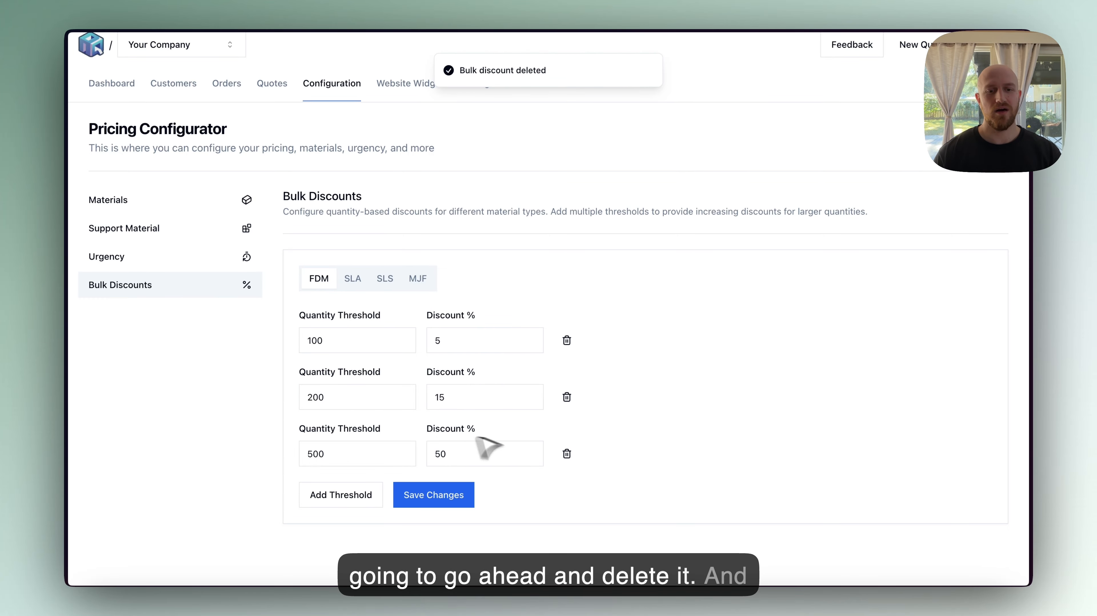
- Remove all FDM quantity thresholds except the first, then add three new thresholds
left_click(565, 453)
left_click(566, 405)
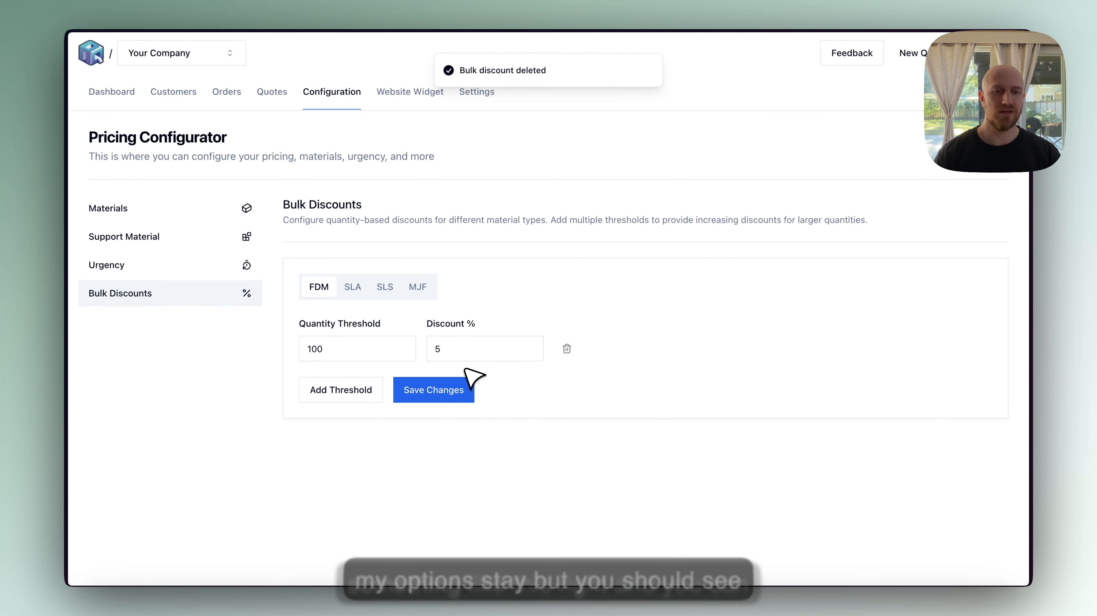
left_click(367, 389)
left_click(354, 446)
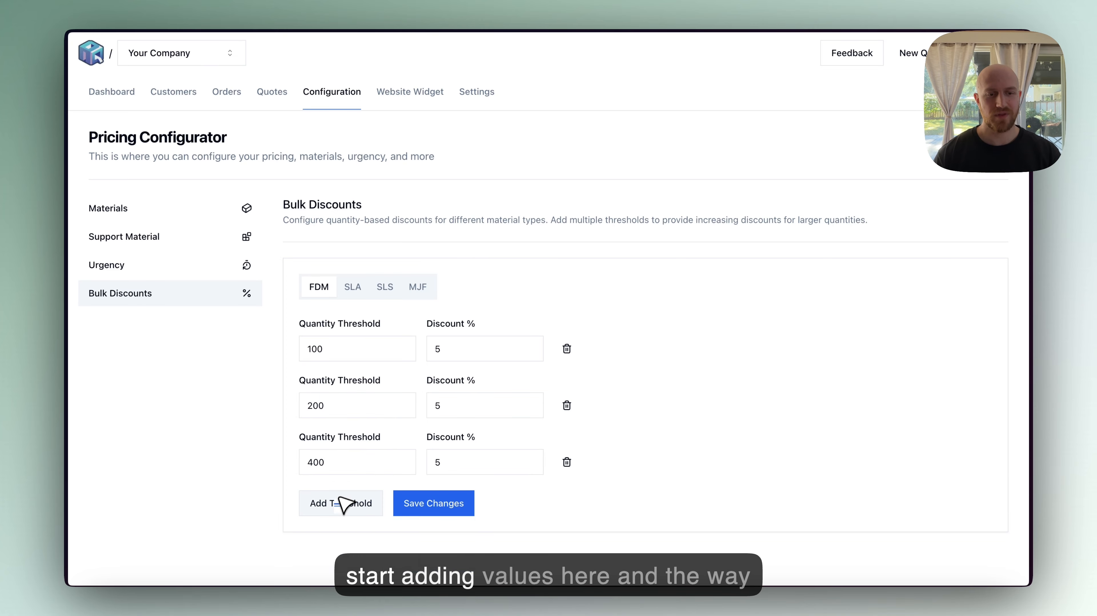
left_click(362, 503)
scroll(436, 329, "down", 3)
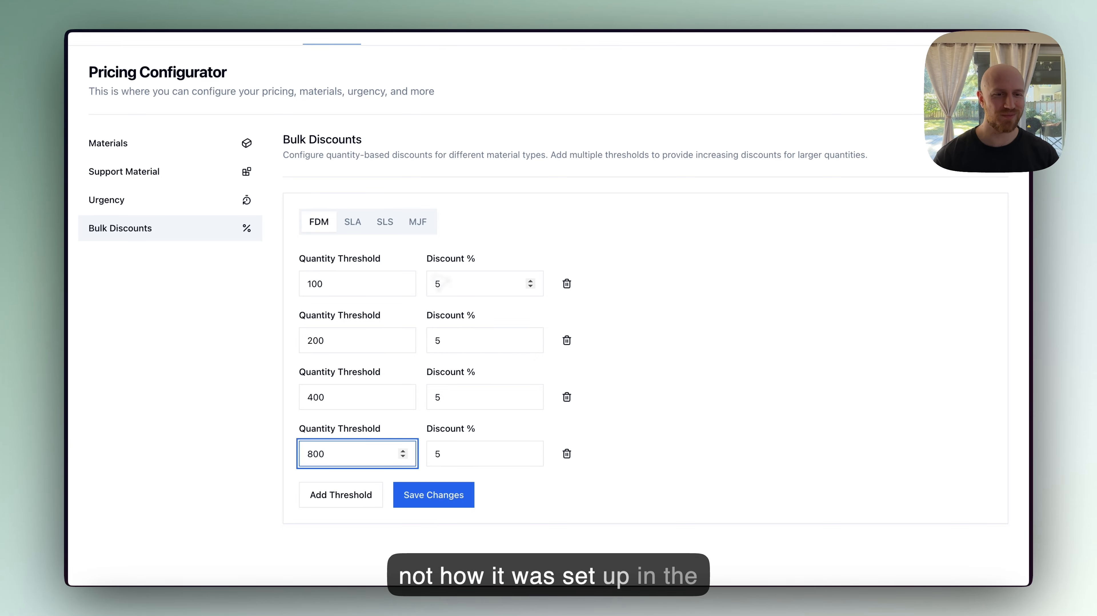
- Set the discounts for the 200 and 400 quantity thresholds to 15% and 25%
left_click(369, 285)
double_click(464, 341)
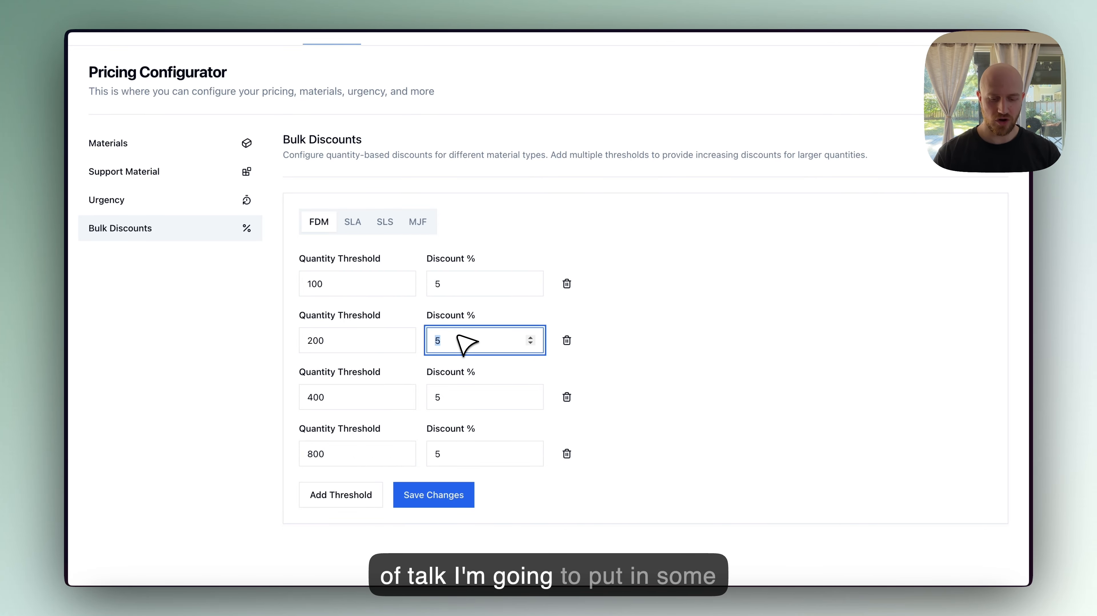
double_click(477, 396)
type("25")
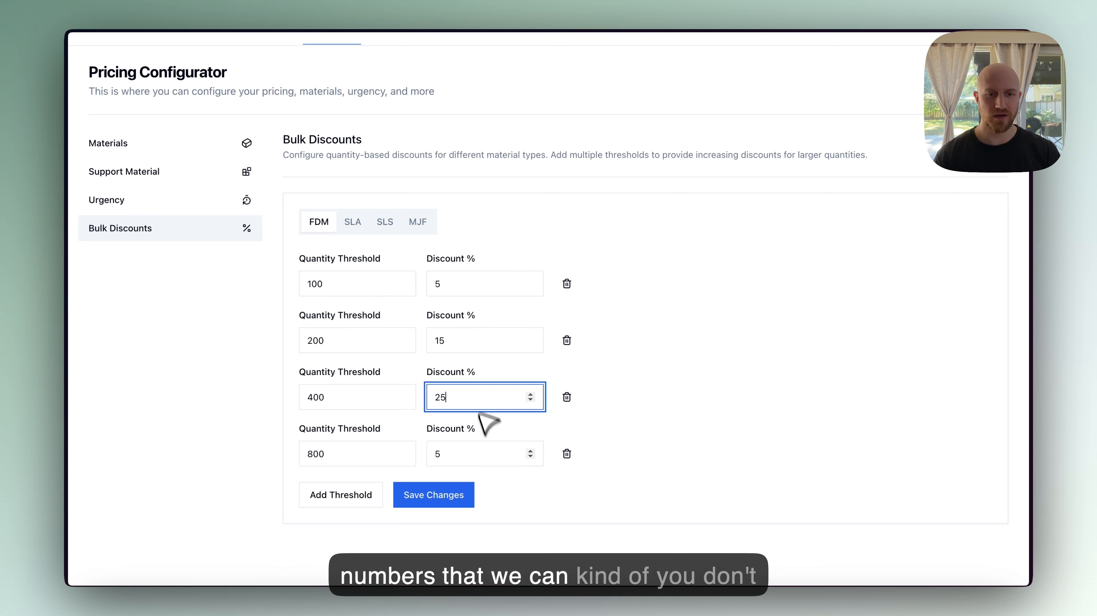
- Set the 800 quantity threshold's discount to 50% and save the FDM bulk discount
double_click(492, 453)
type("50")
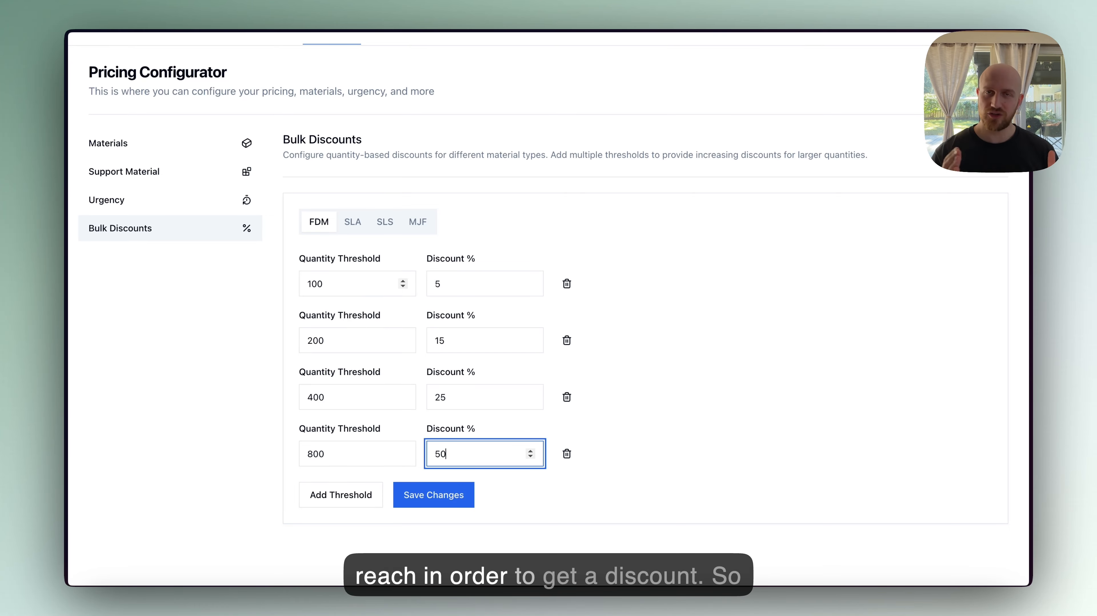
left_click(355, 291)
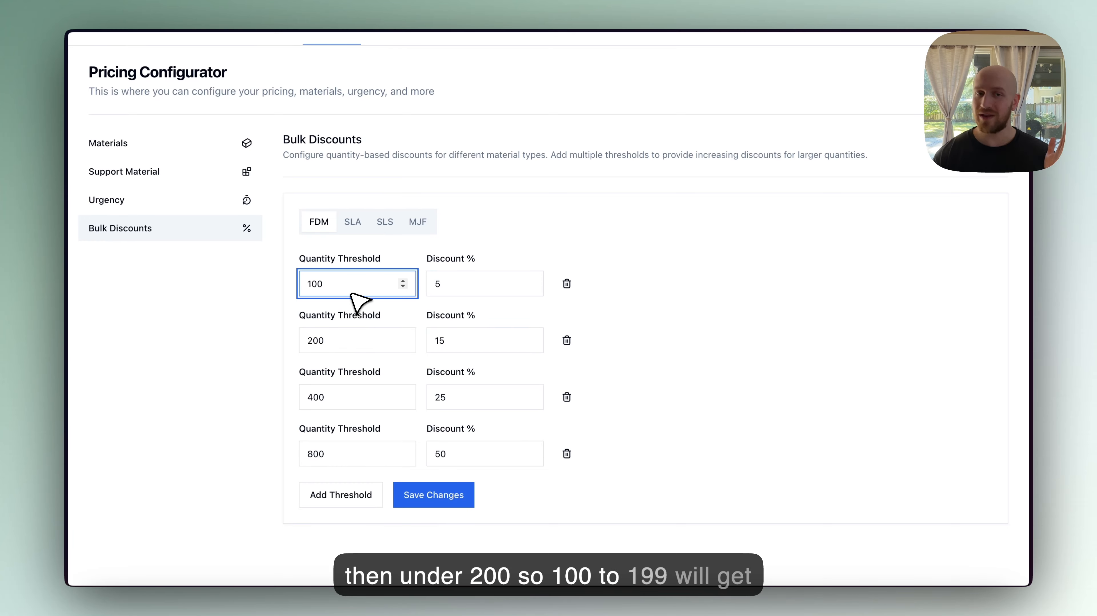
left_click(468, 286)
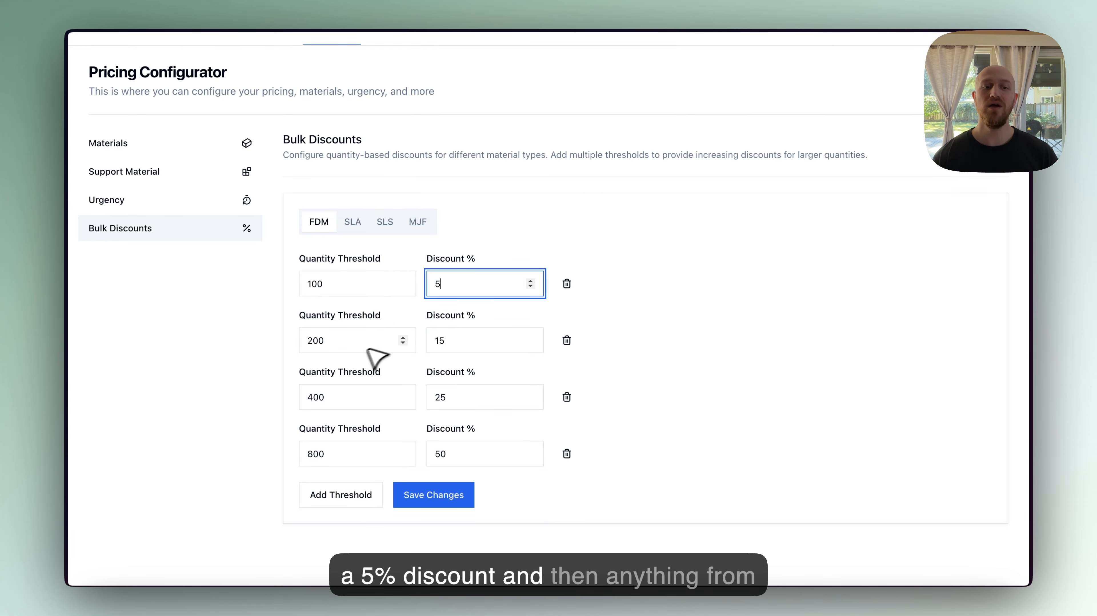
left_click(349, 348)
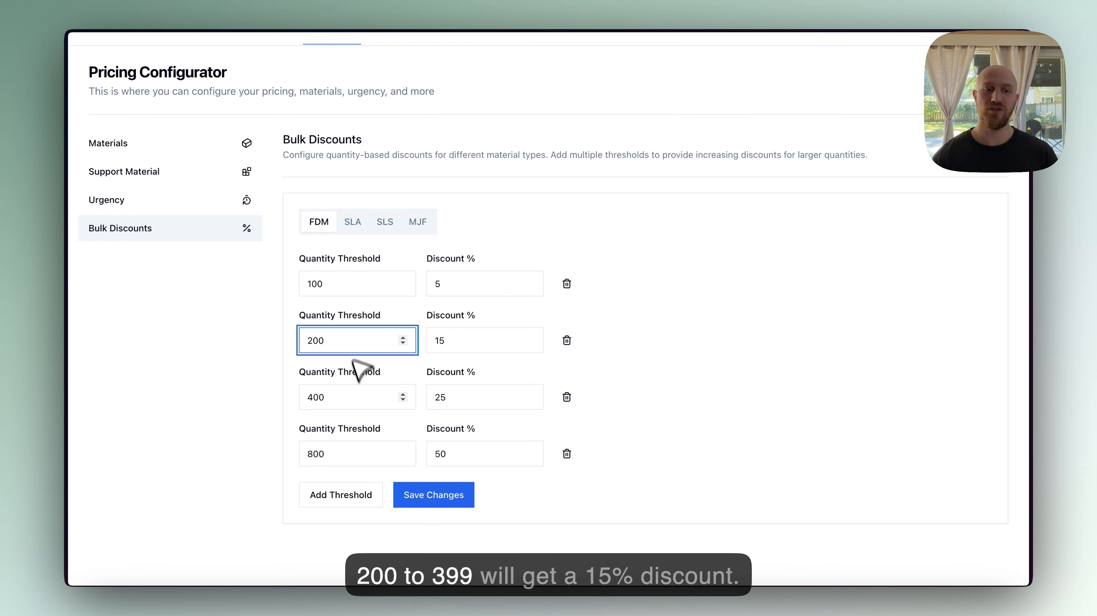
left_click(351, 396)
left_click(467, 345)
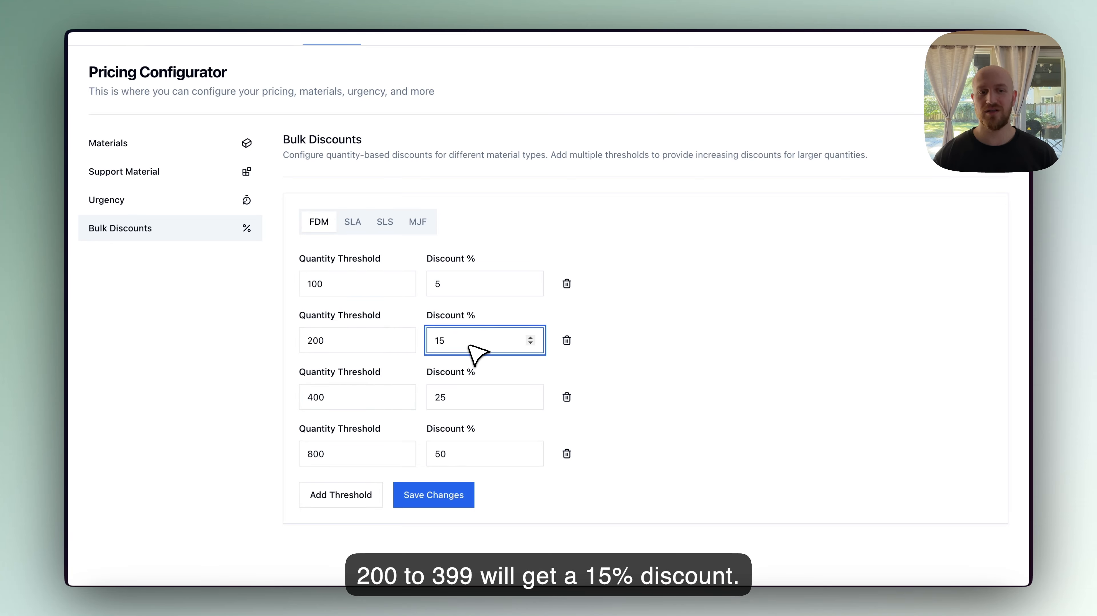
left_click(353, 396)
left_click(340, 456)
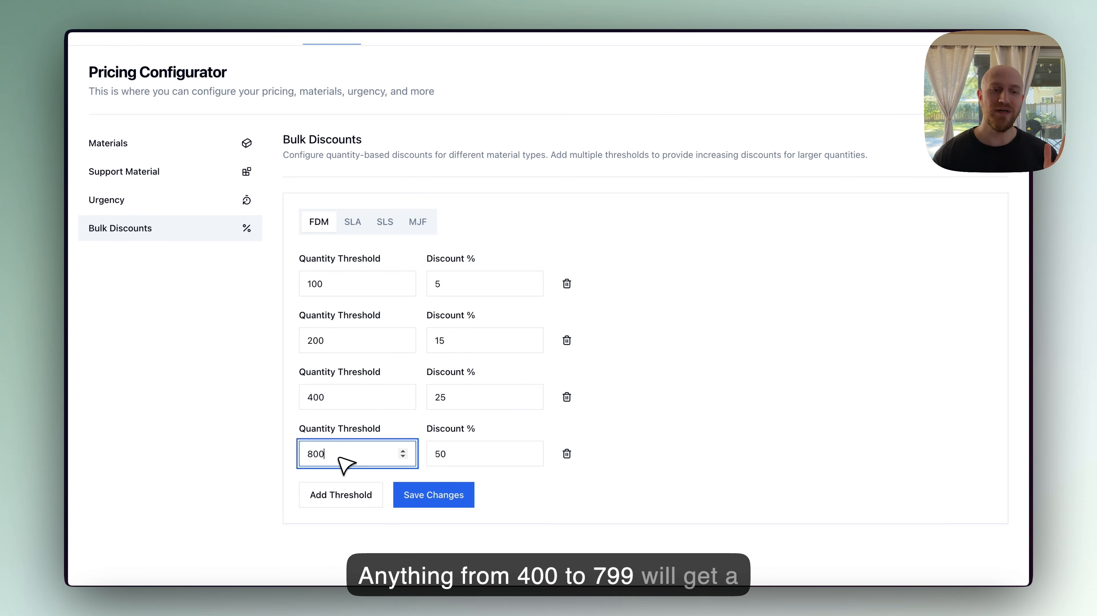
left_click(464, 402)
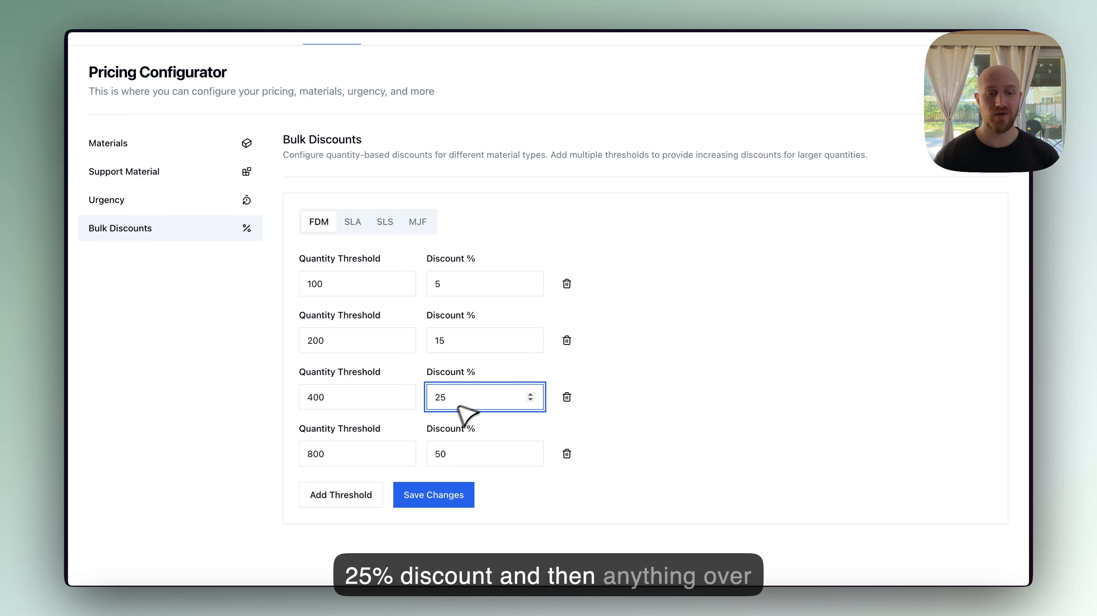
left_click(369, 448)
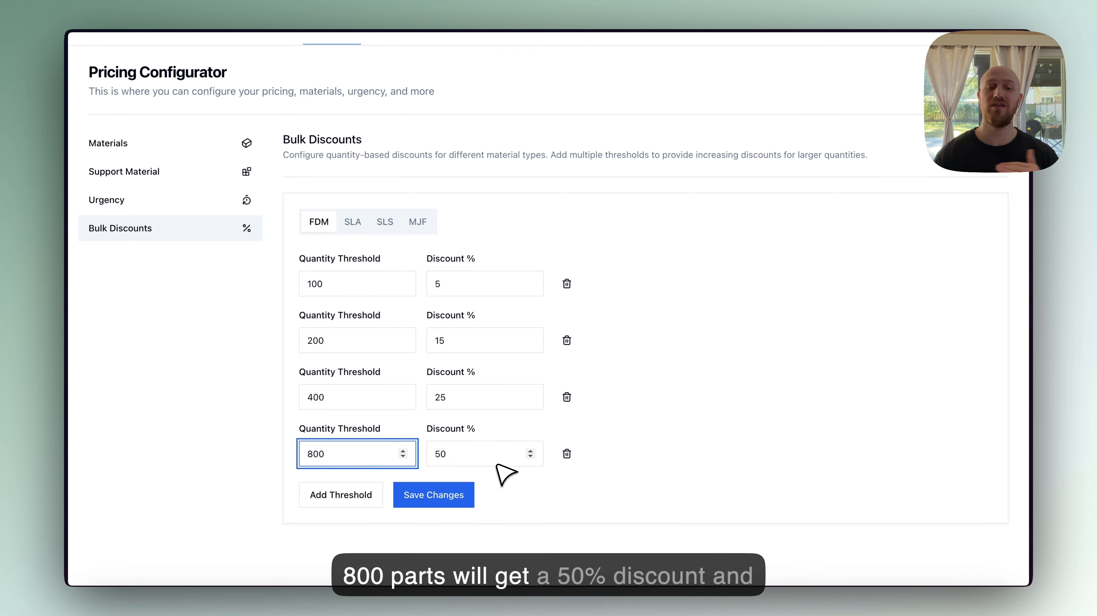
left_click(440, 496)
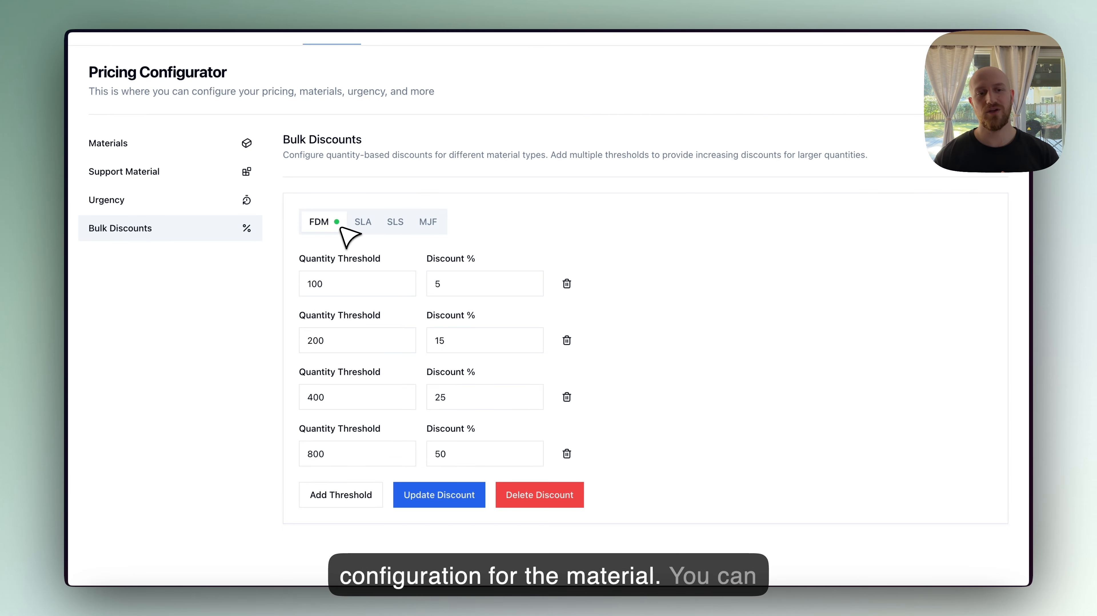
- Switch to the browser tab where the customer's quote is being modified
left_click(371, 224)
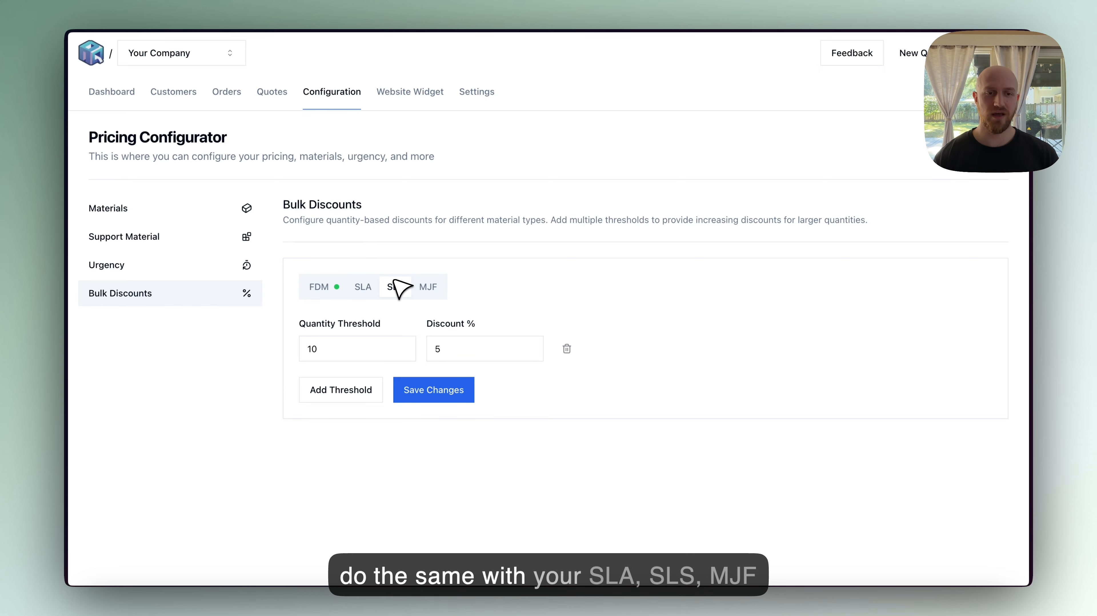
left_click(324, 288)
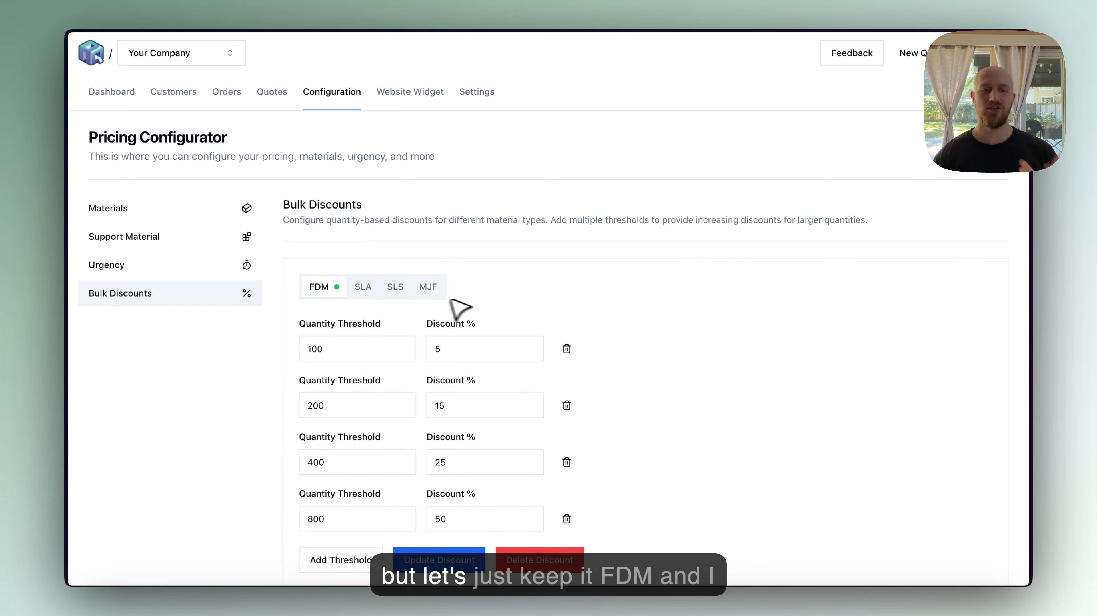
mouse_move(94, 266)
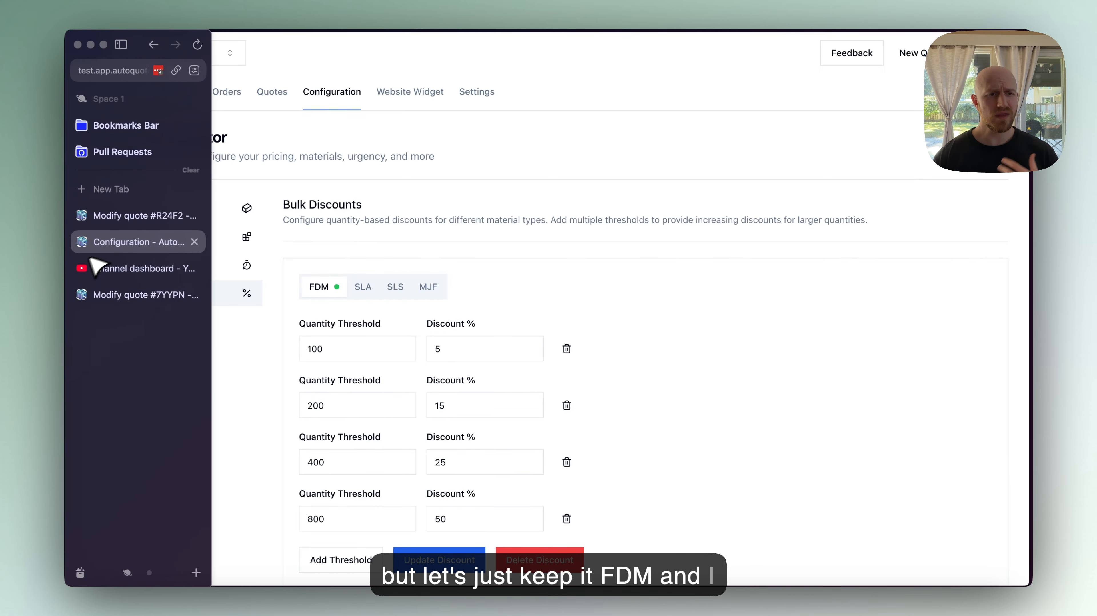
left_click(123, 223)
scroll(467, 314, "down", 3)
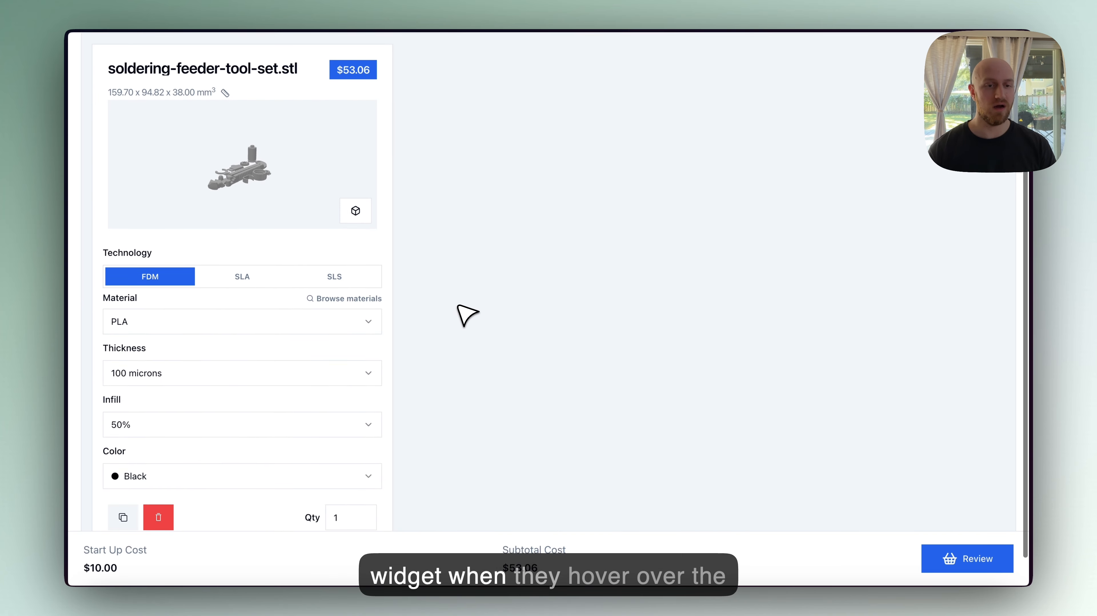
- Set the soldering-feeder-tool-set part's quantity to 800
mouse_move(345, 482)
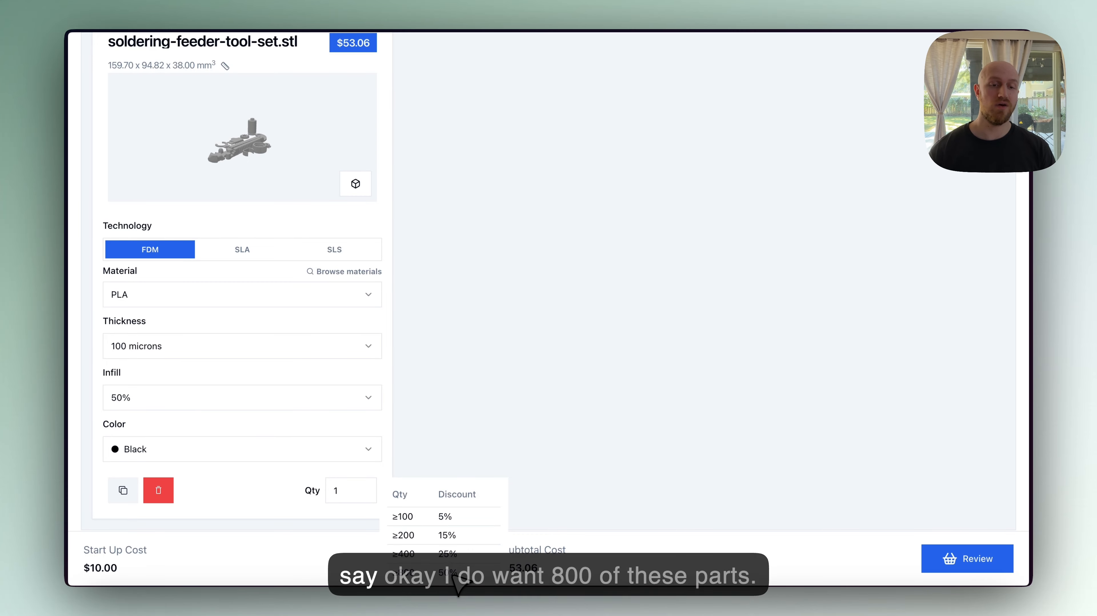
left_click(358, 494)
left_click_drag(500, 566, 556, 570)
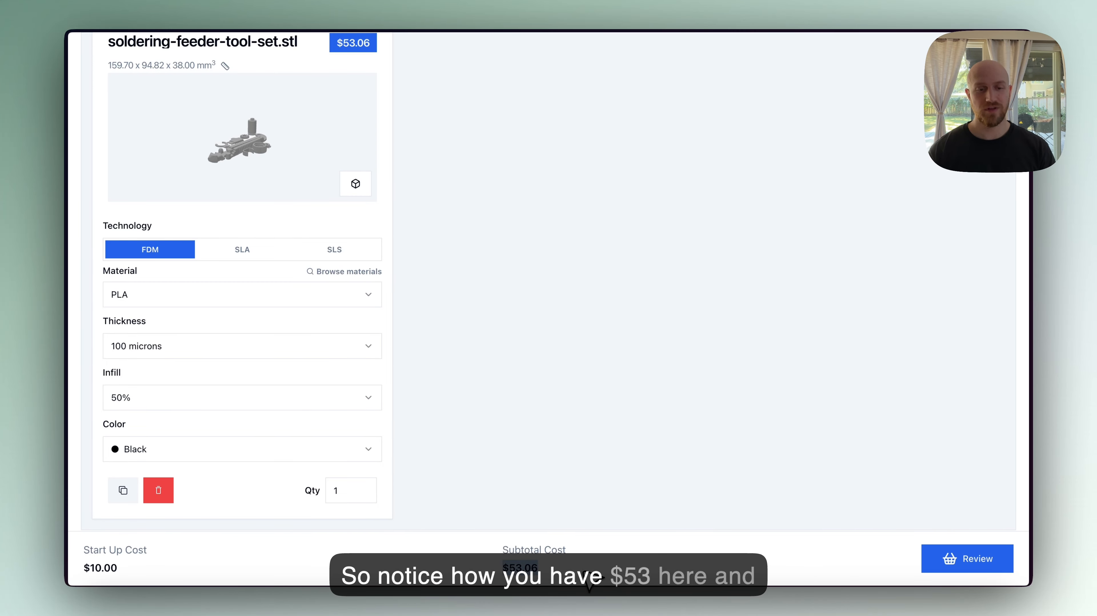
double_click(353, 488)
type("800")
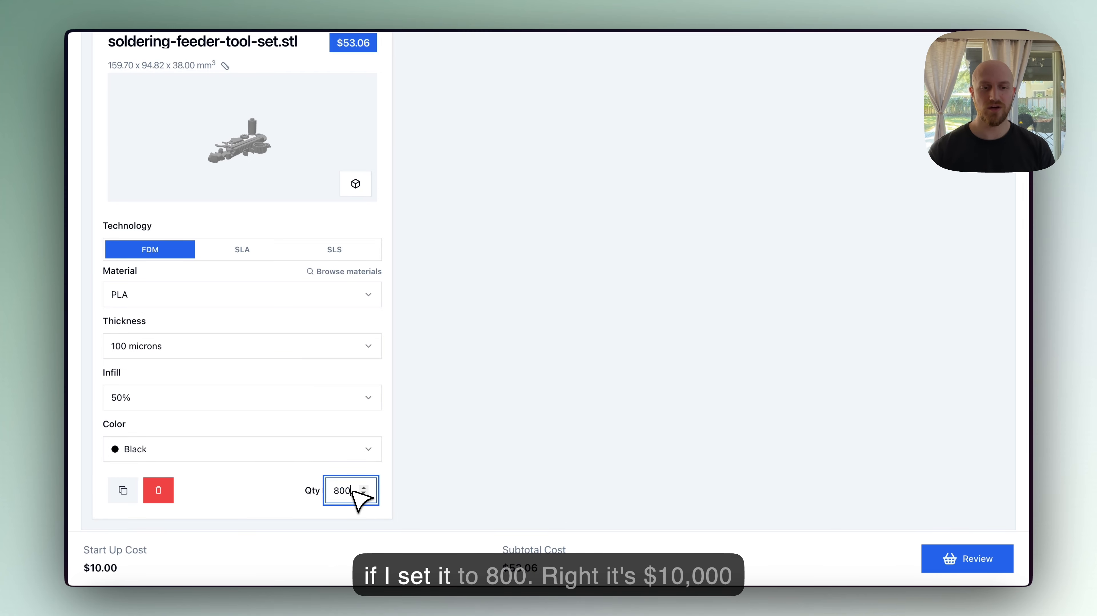
left_click(482, 440)
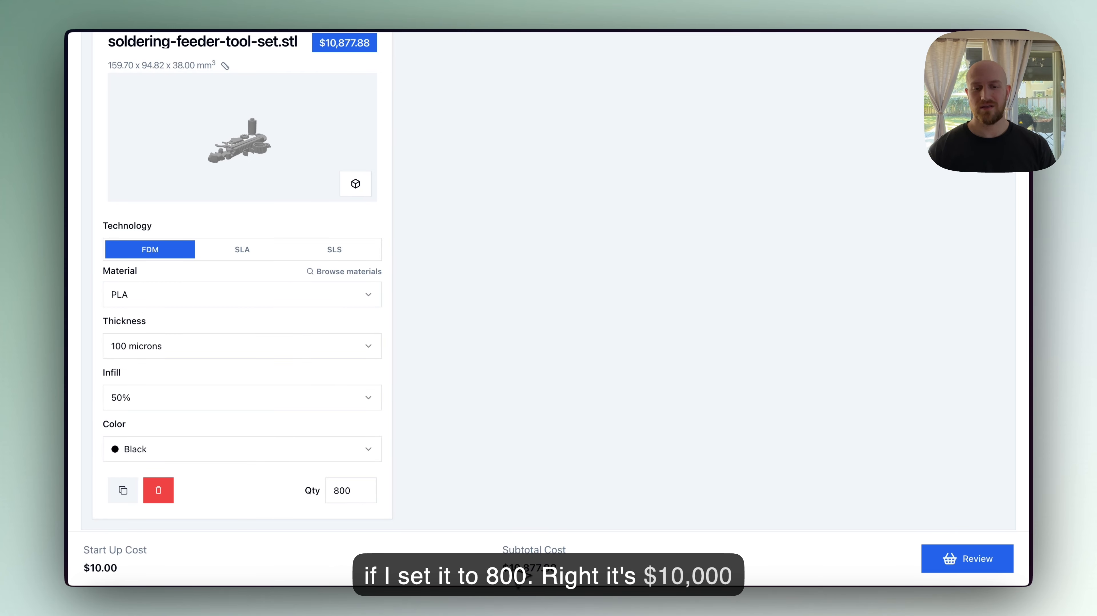
- Open the cart review page and examine the unit price and lead time options
left_click(983, 565)
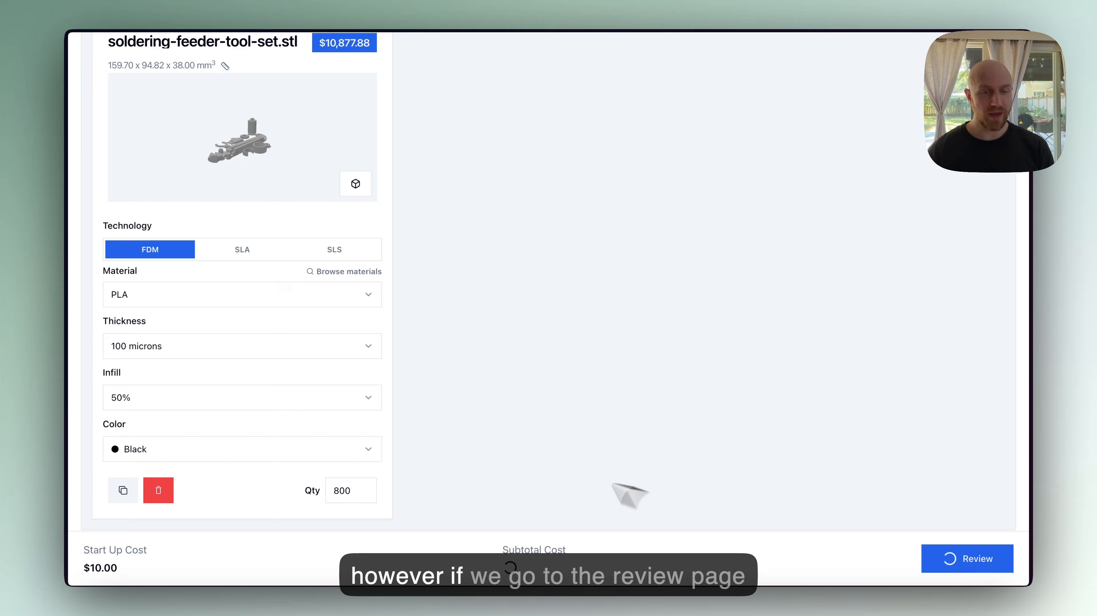
scroll(449, 340, "down", 1)
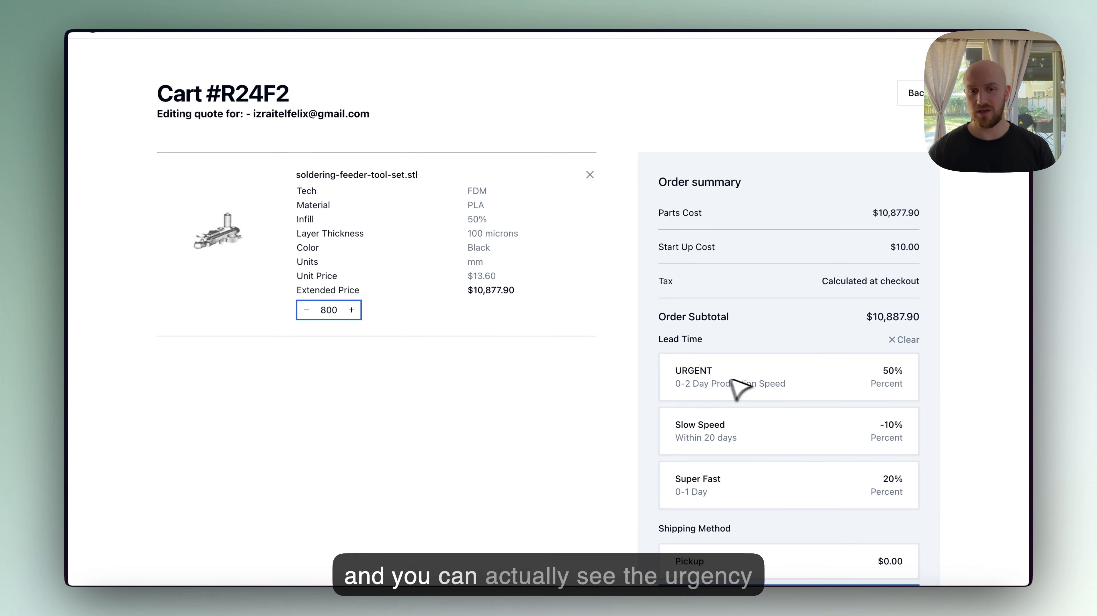
scroll(740, 483, "down", 2)
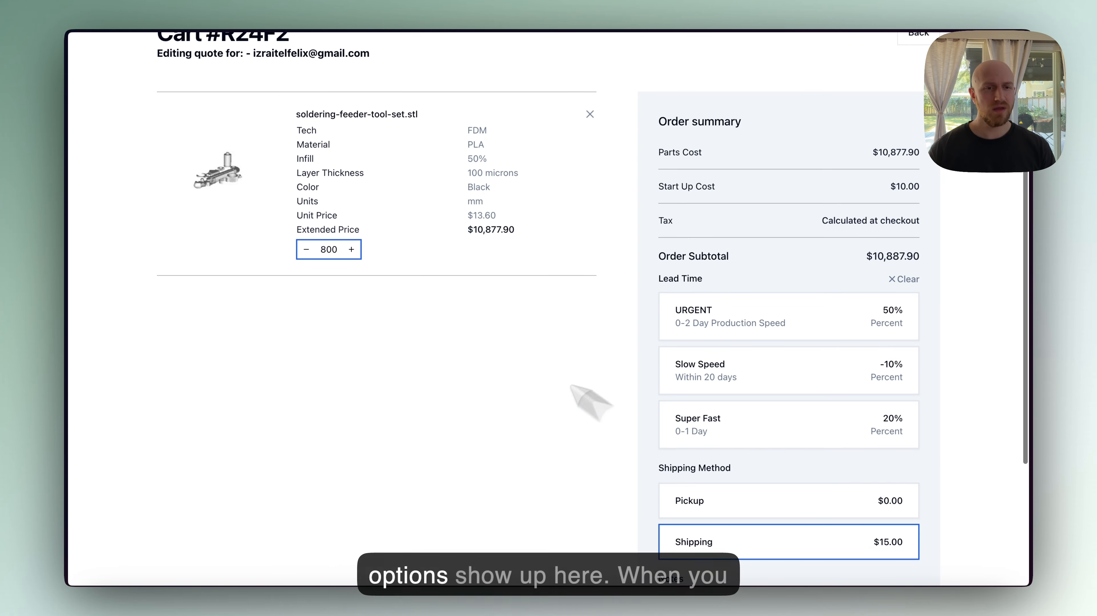
scroll(560, 380, "up", 2)
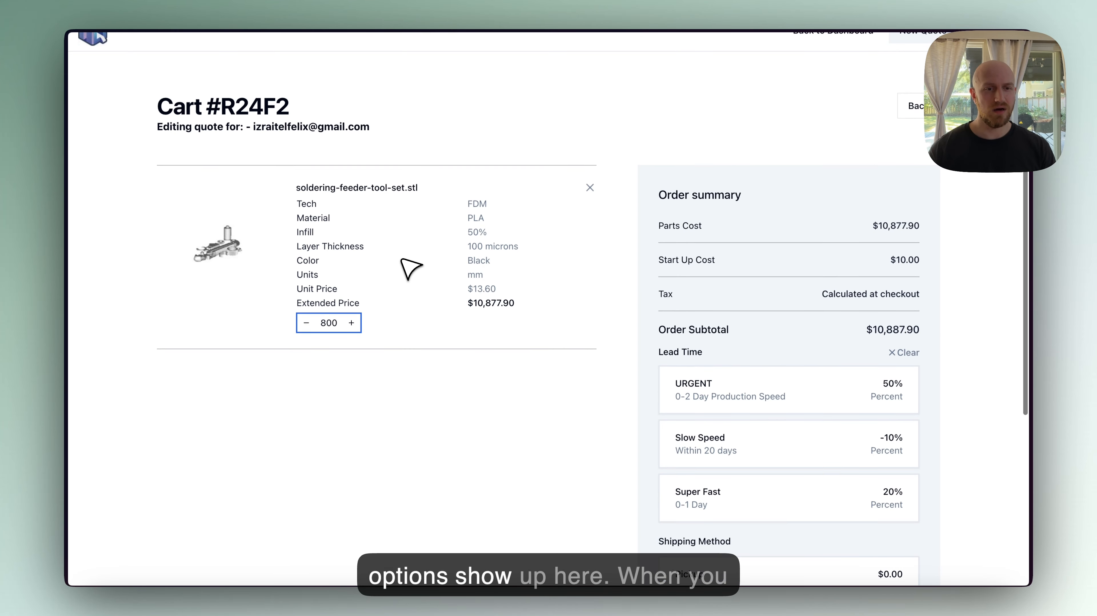
triple_click(317, 289)
triple_click(483, 285)
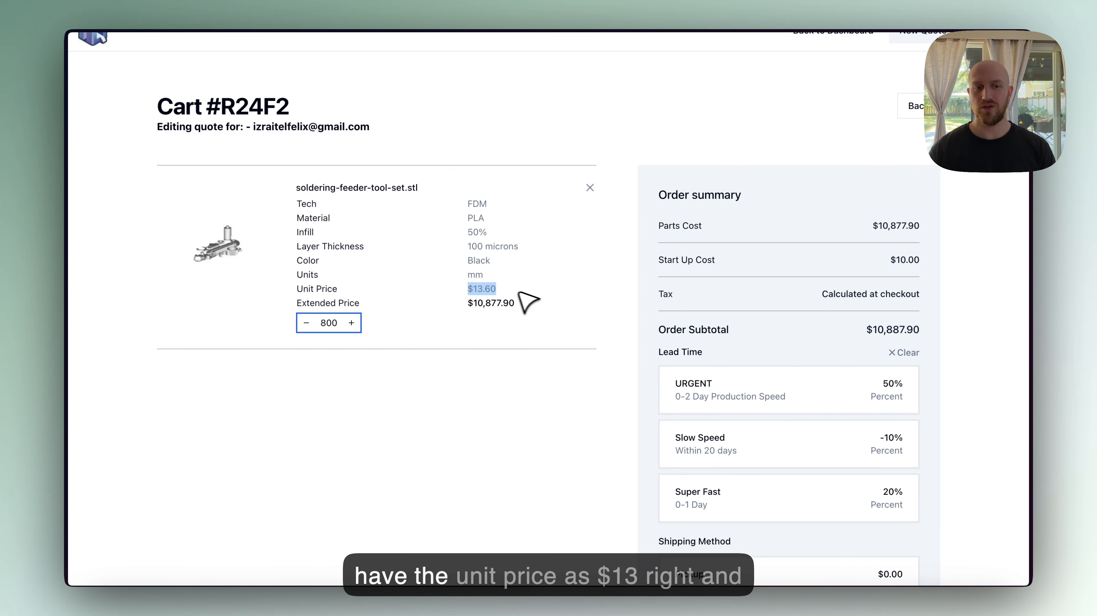
- Change the cart quantity to 799, back to 800, then to 799 again to compare the prices
left_click(306, 323)
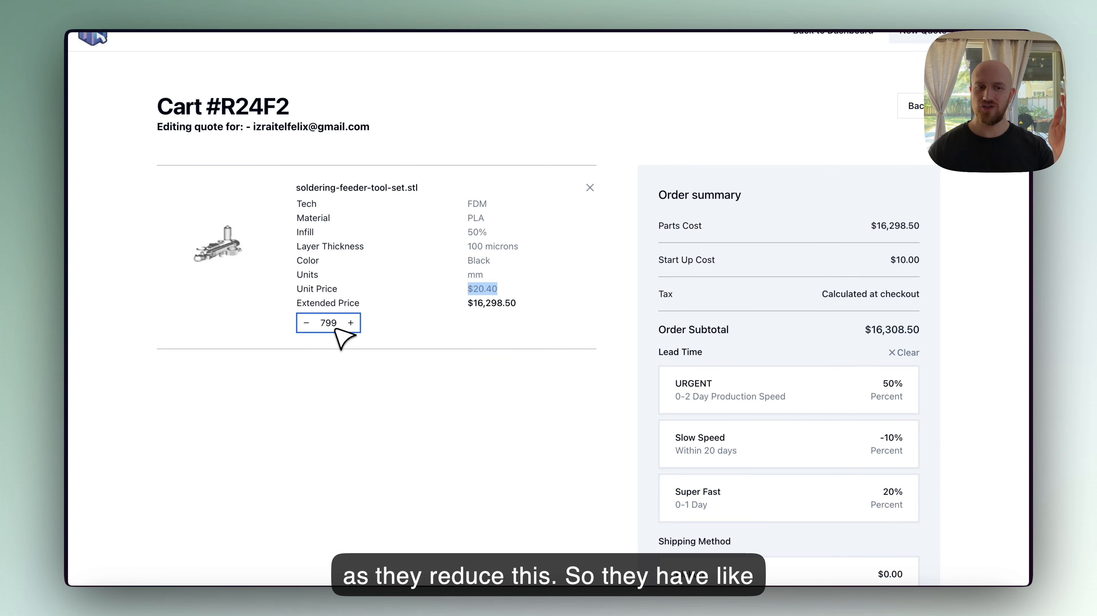
triple_click(481, 286)
left_click(494, 287)
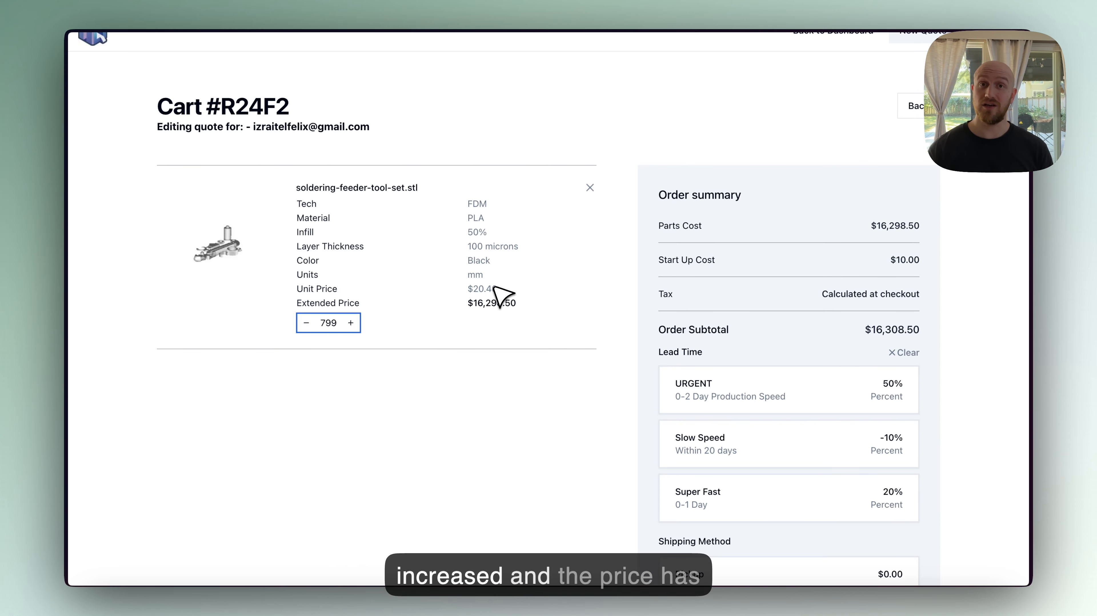
double_click(497, 304)
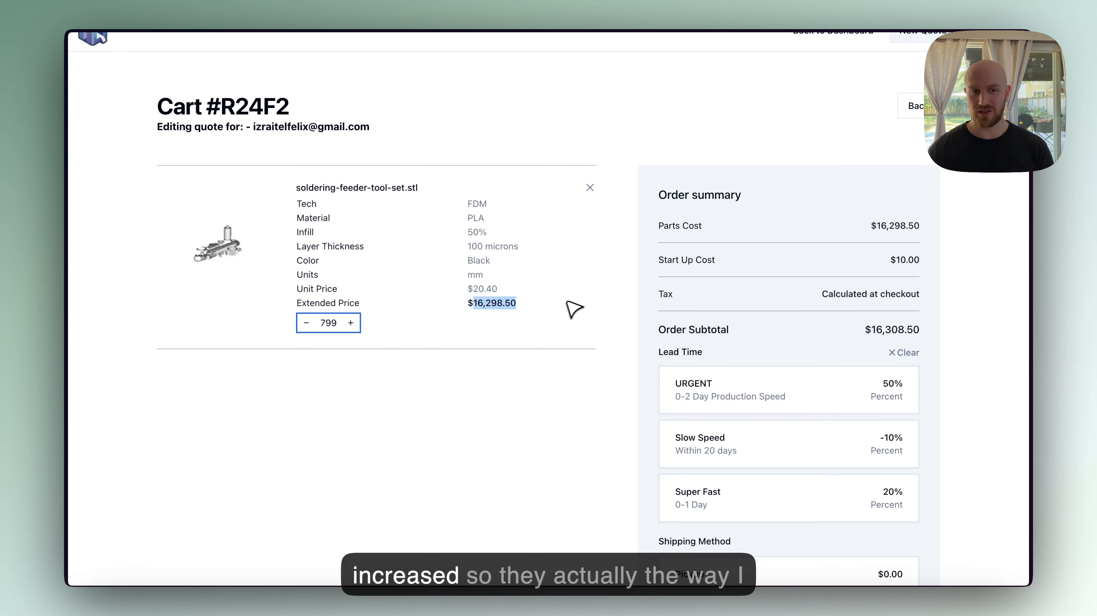
left_click(352, 323)
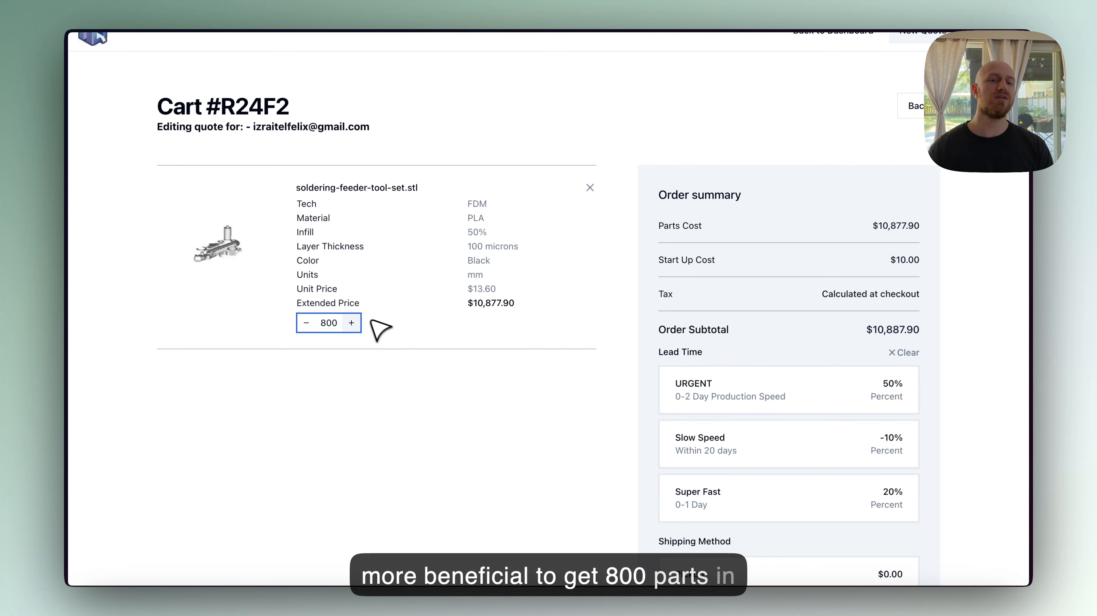
left_click(306, 323)
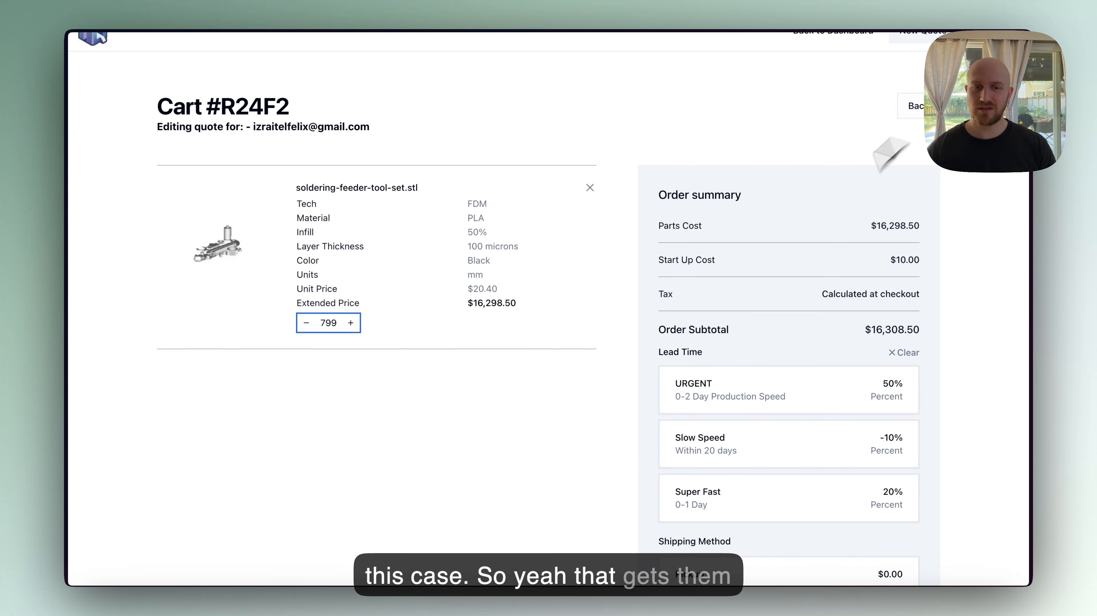
- Return to the quote editor and switch back to the Configuration tab
left_click(918, 106)
scroll(481, 377, "down", 2)
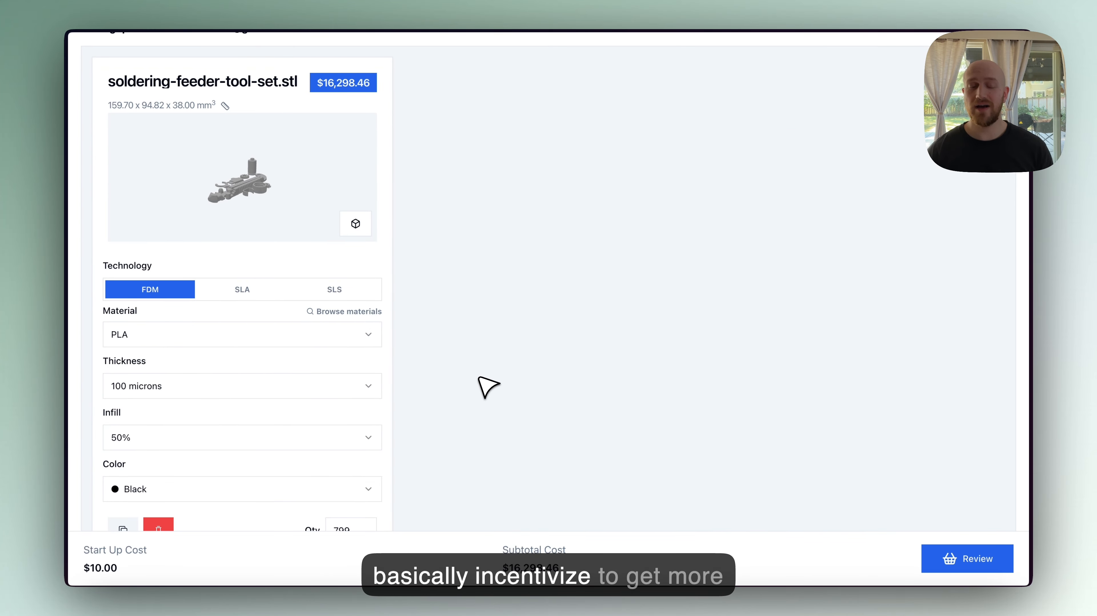
key("super+s")
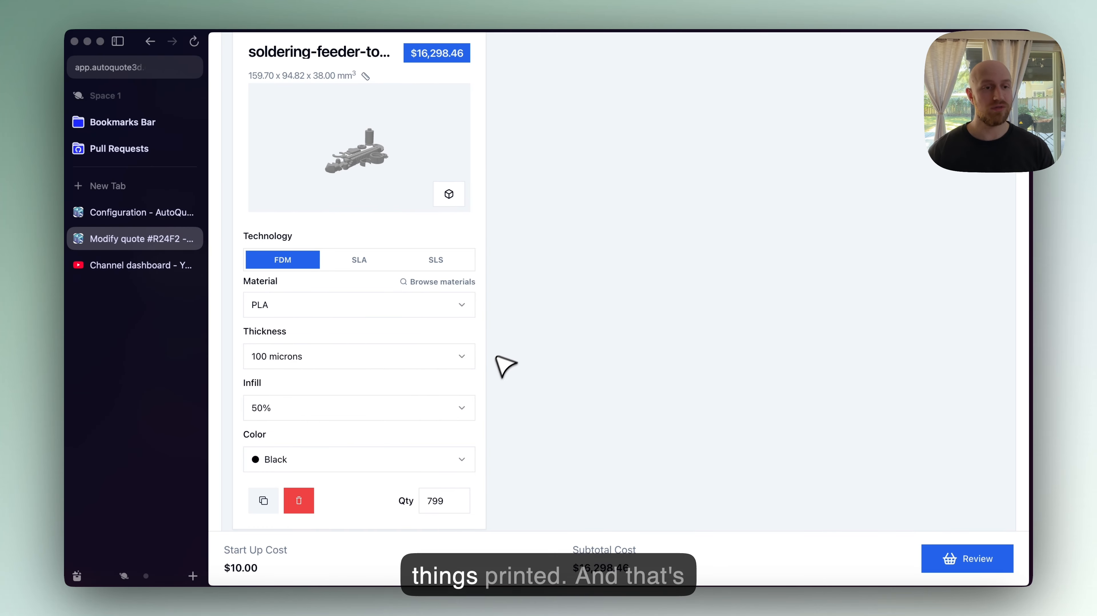
left_click(130, 212)
key("super+s")
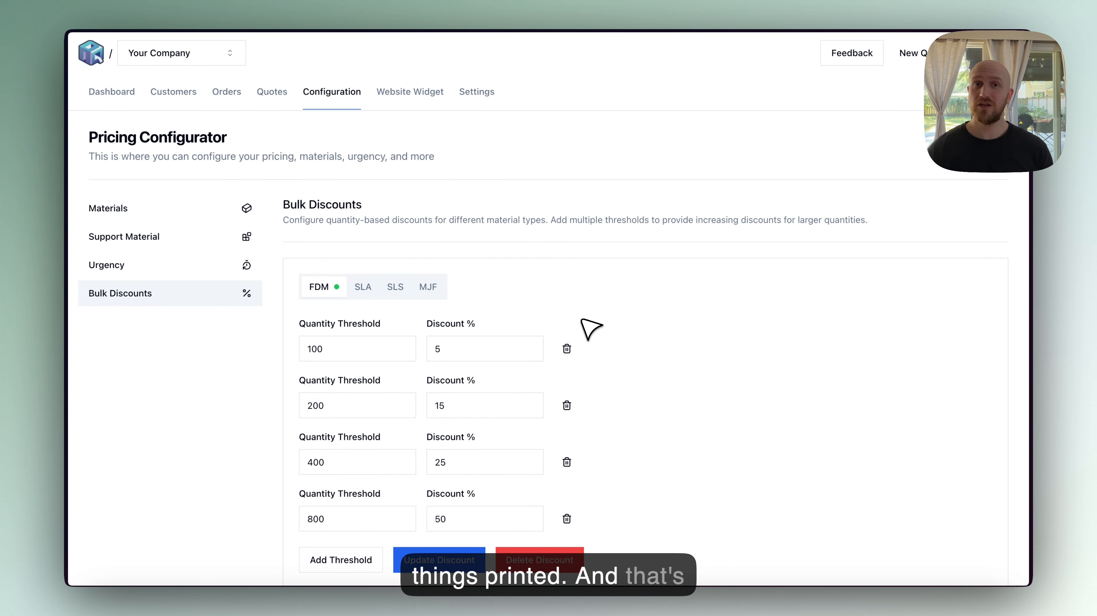